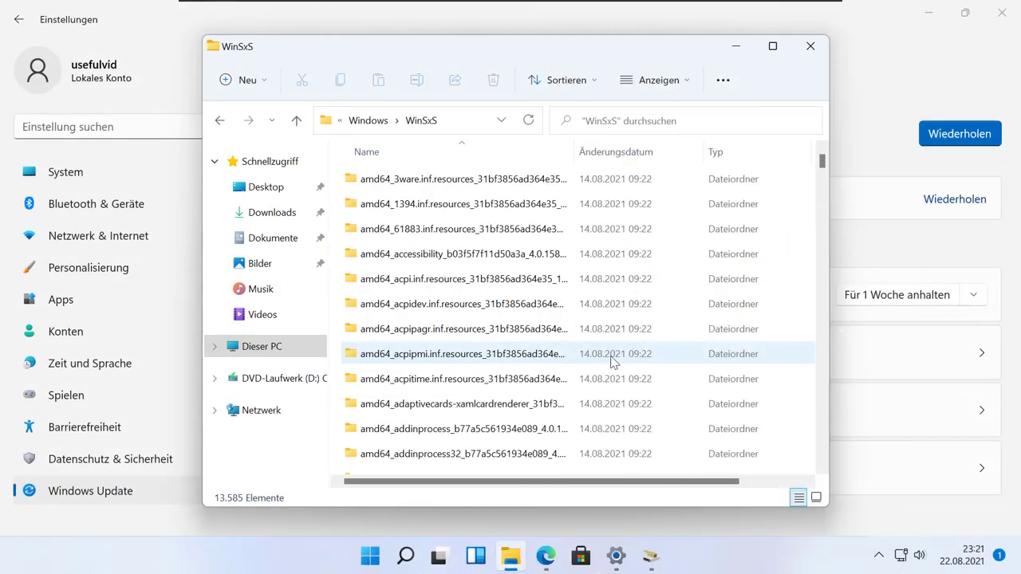
Step: Check the size of the WinSxS folder in C:\Windows through its properties, and look at the Windows Update status
left_click(368, 121)
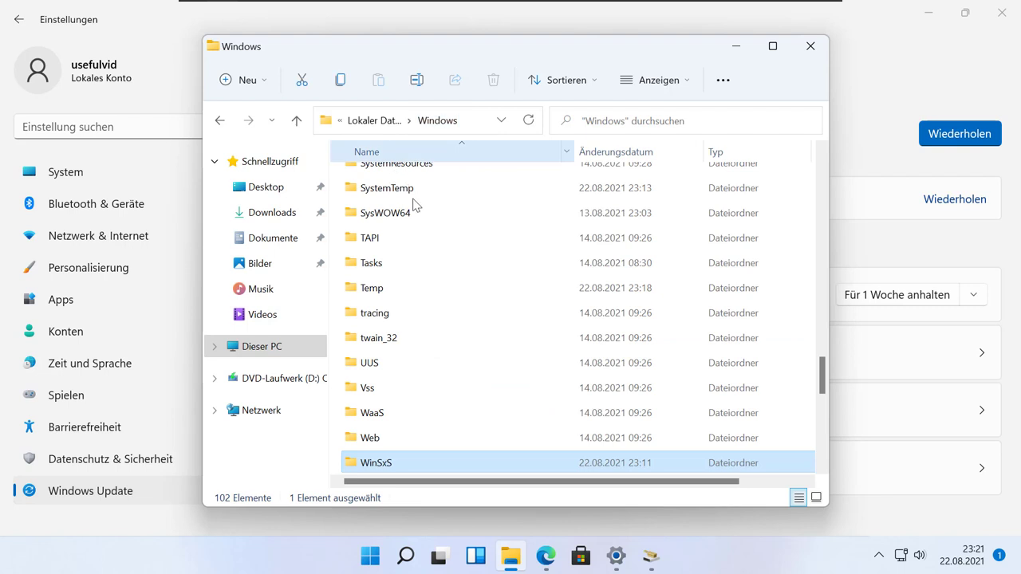
right_click(387, 468)
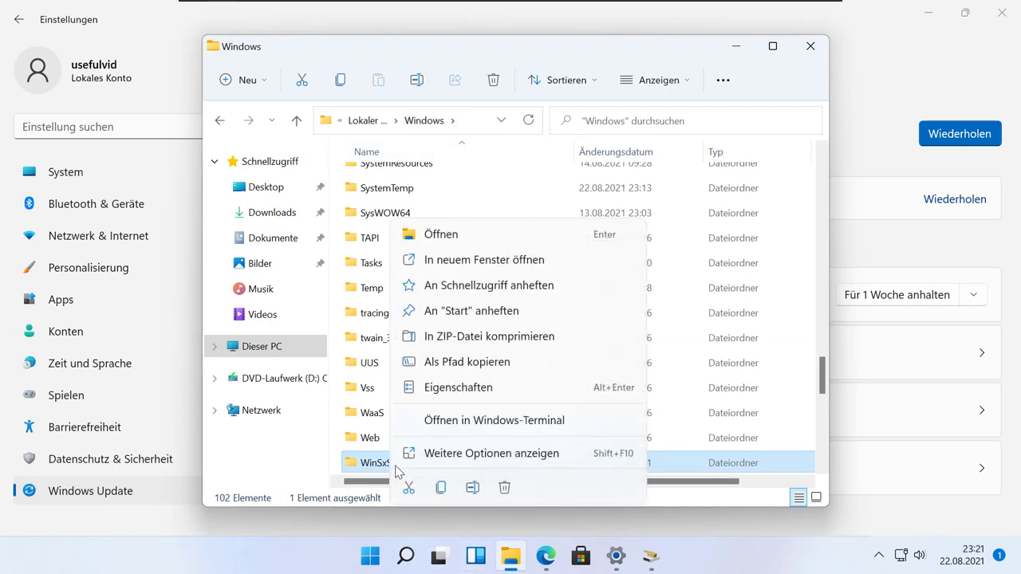
left_click(459, 394)
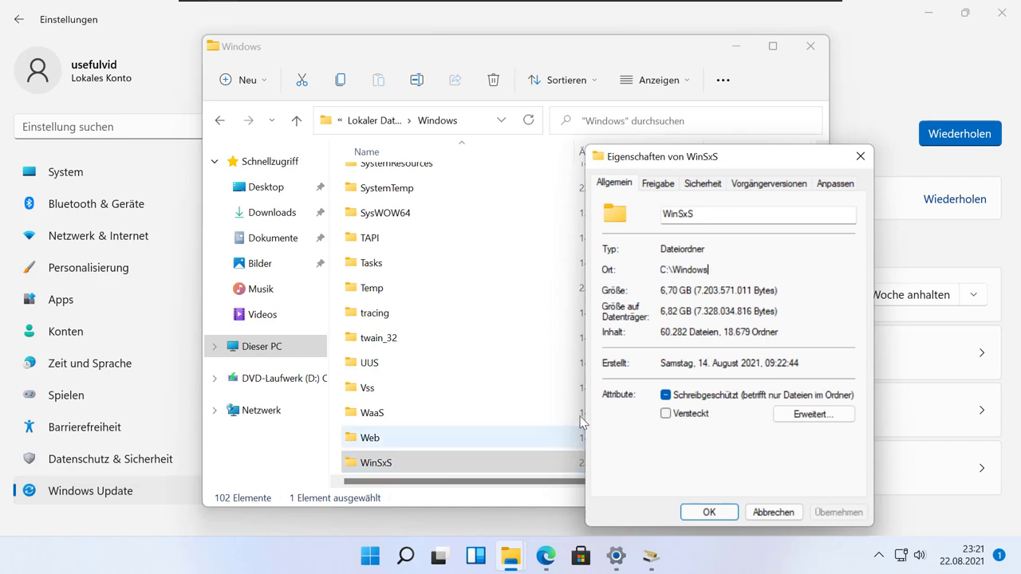
left_click(774, 512)
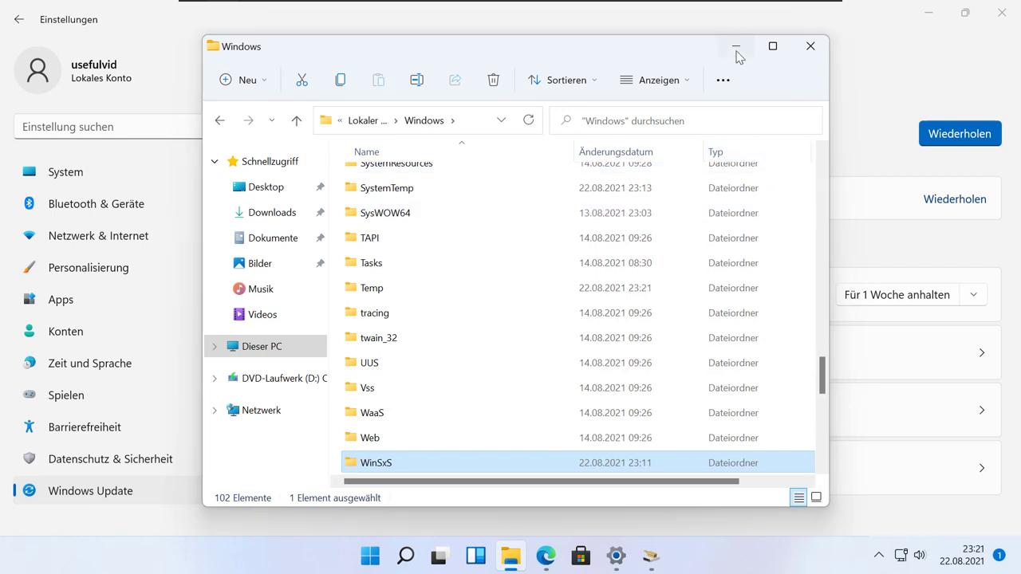
left_click(735, 50)
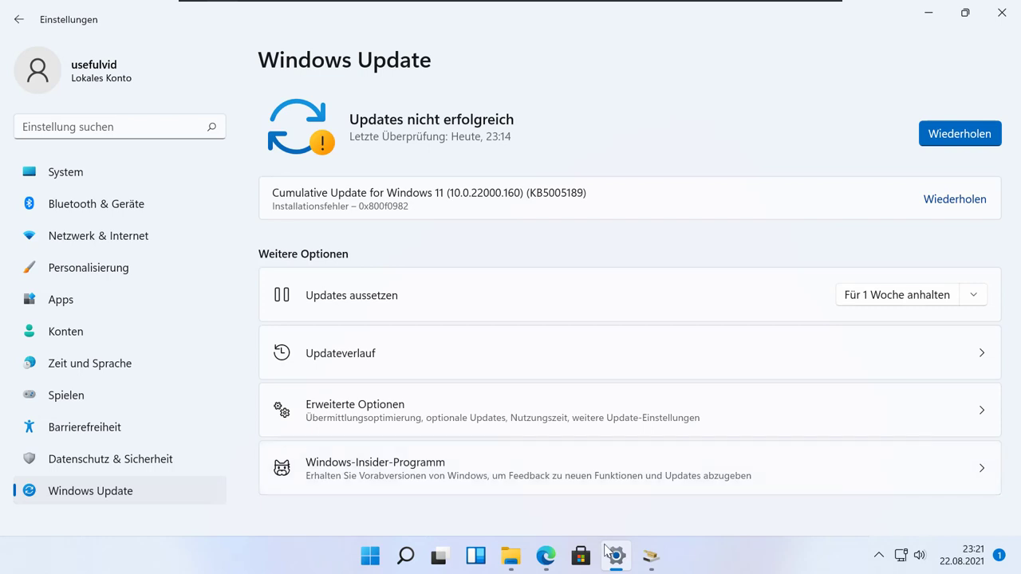
left_click(508, 562)
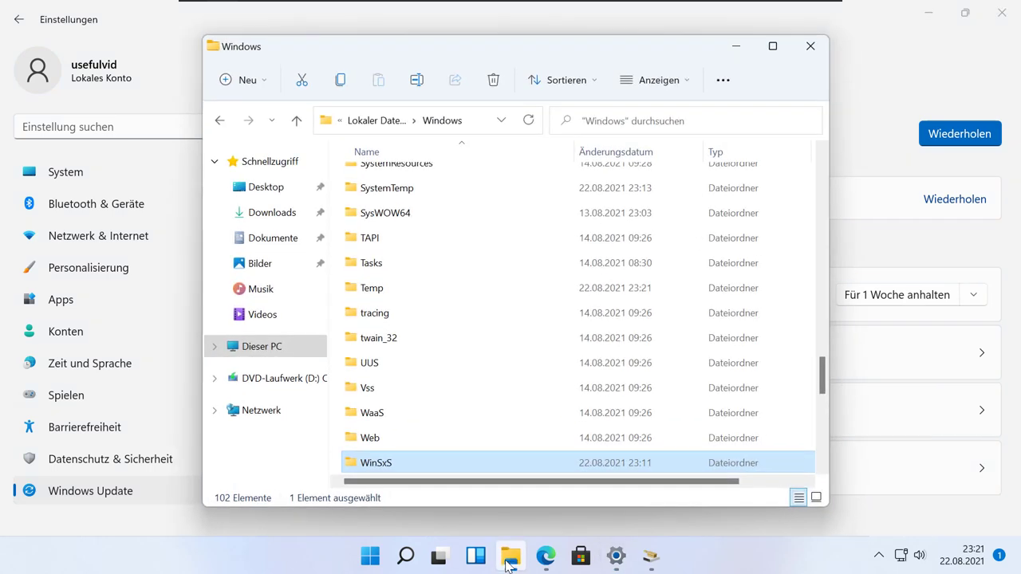
Step: Switch to Disk Cleanup for drive C:, review the full list of deletable file categories, and cancel without cleaning
left_click(654, 557)
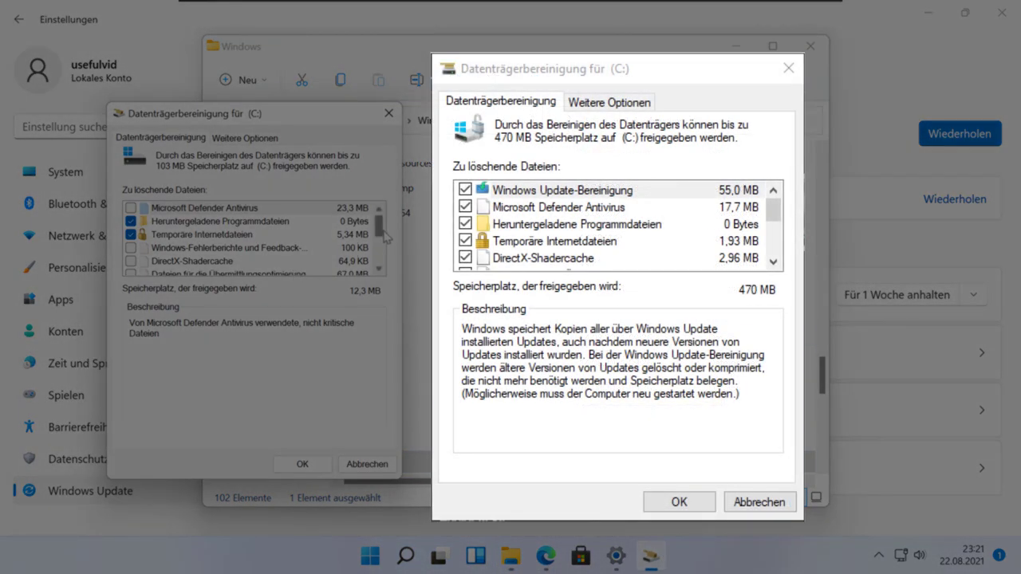
scroll(386, 239, "down", 3)
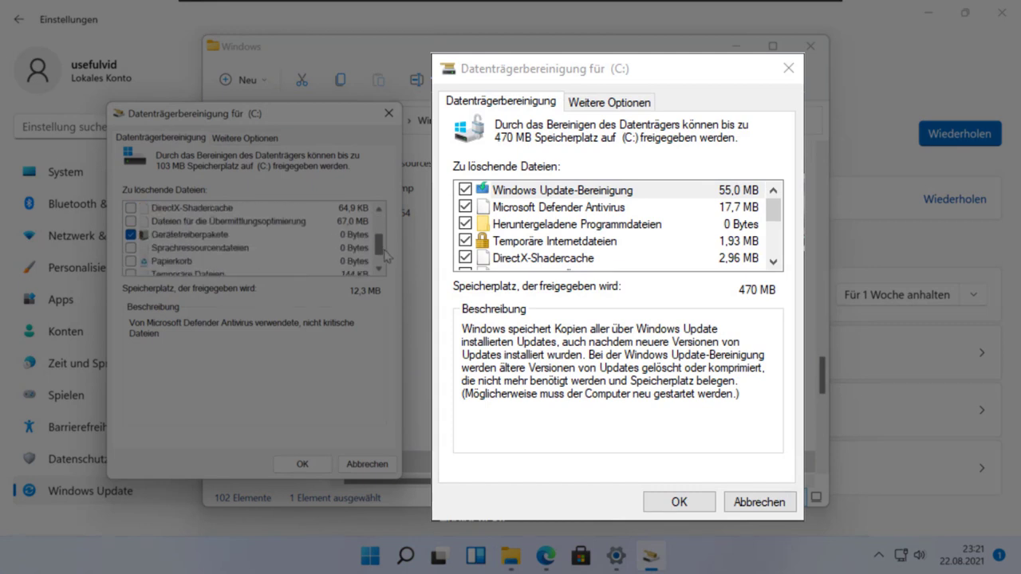
left_click_drag(388, 262, 385, 234)
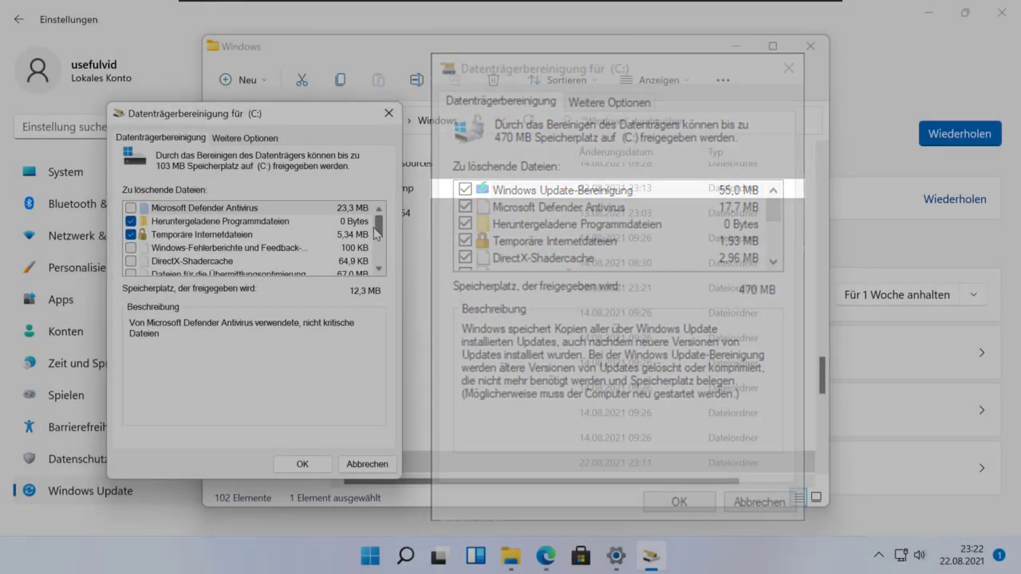
left_click_drag(378, 238, 379, 253)
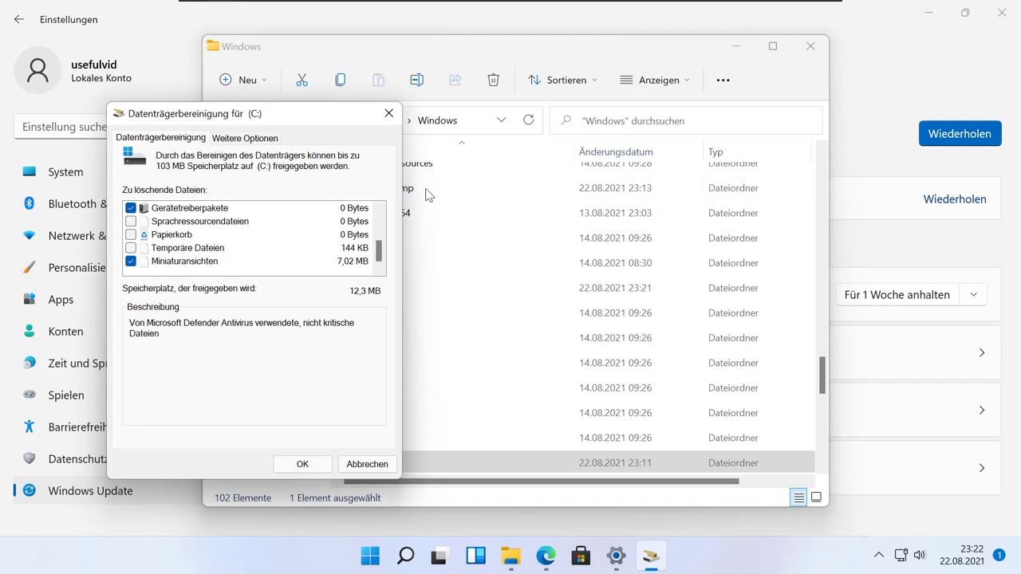
left_click(357, 464)
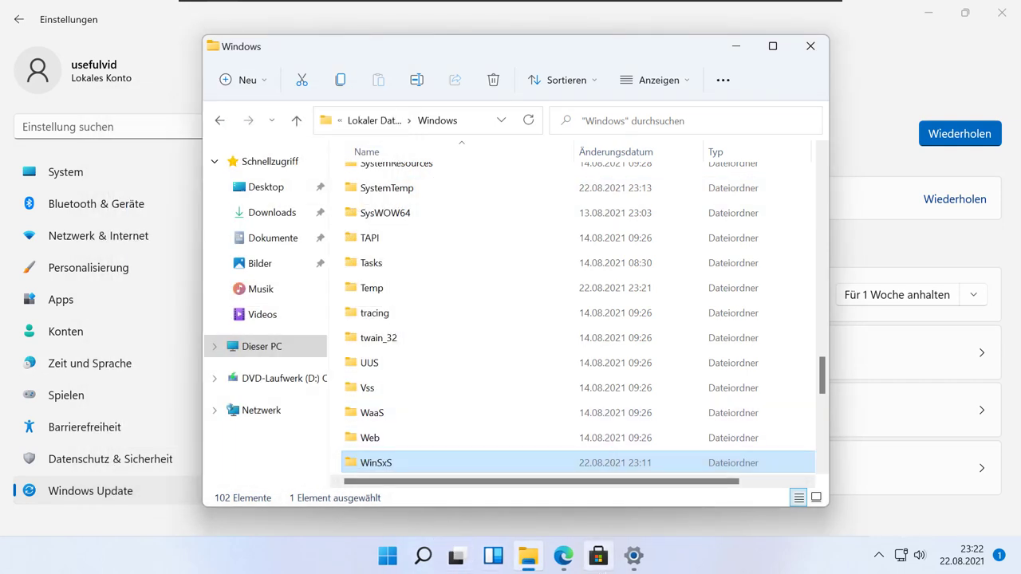
Step: Switch to Settings and review the removable items under System, Speicher, Temporäre Dateien
left_click(635, 556)
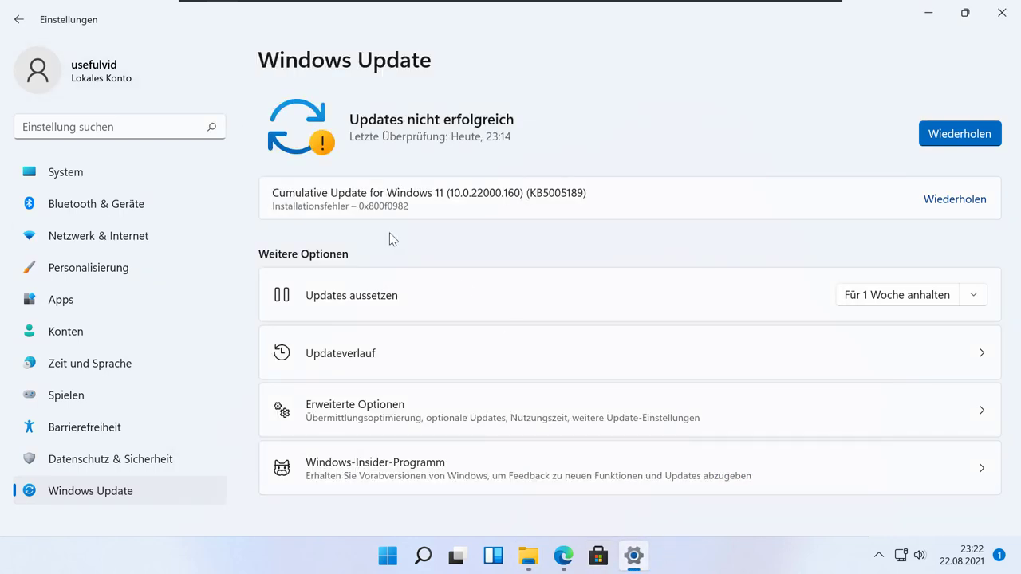
left_click(175, 171)
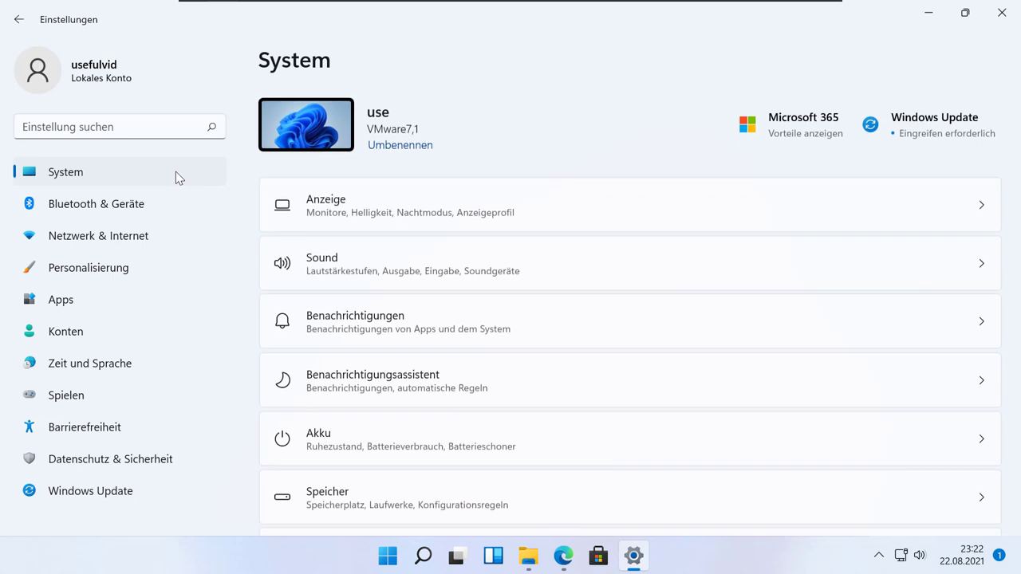
scroll(485, 279, "down", 3)
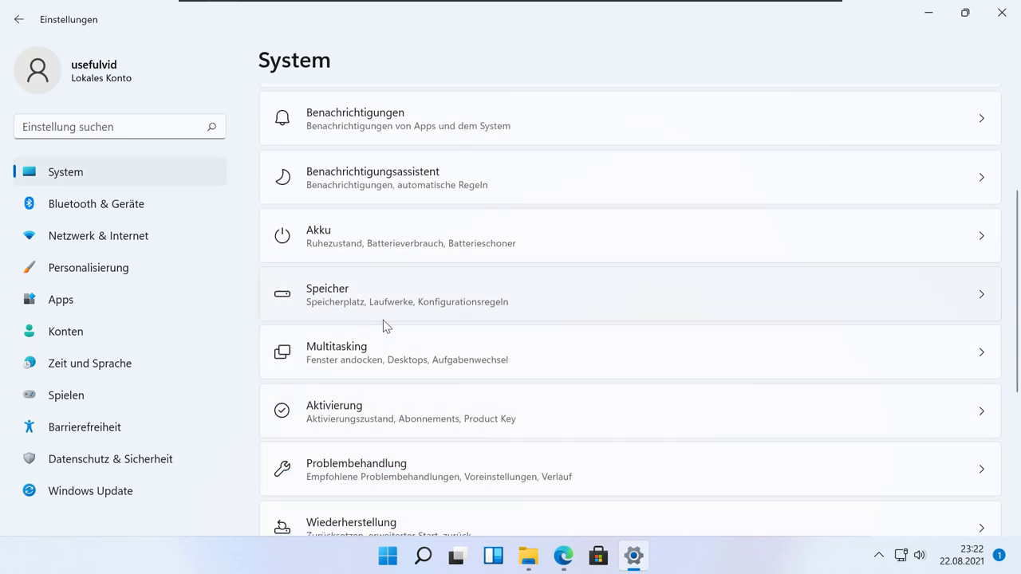
left_click(390, 314)
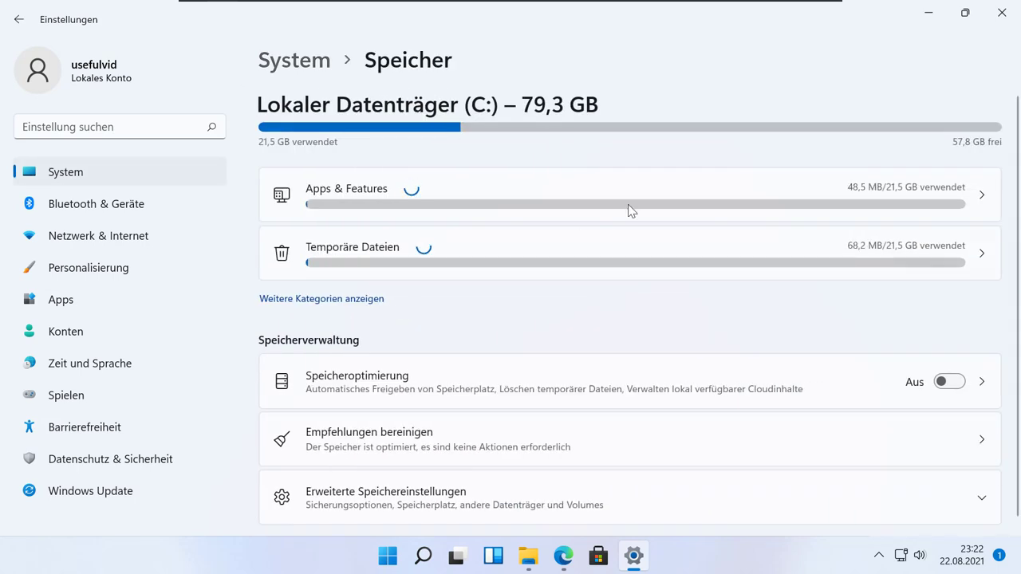
left_click(497, 248)
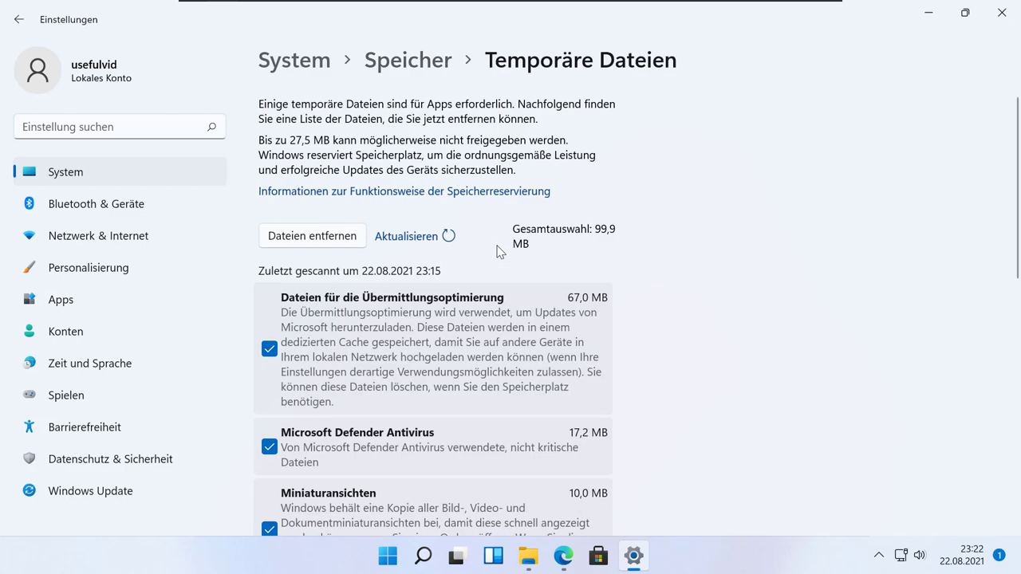
scroll(499, 251, "down", 8)
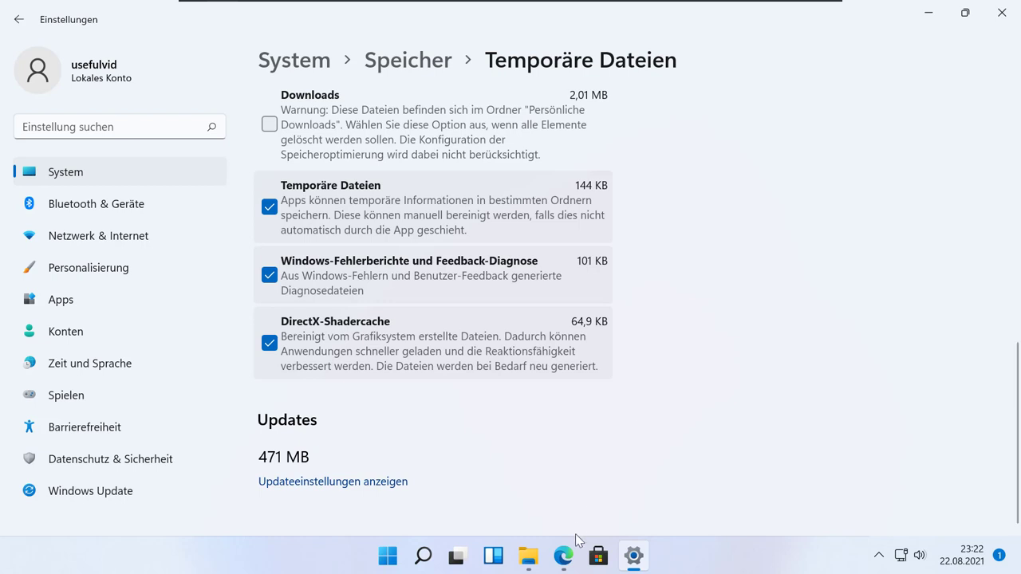
Step: Switch to Microsoft Edge and read the WinSxS cleanup article as far as the Aufgabenplanung section
left_click(564, 555)
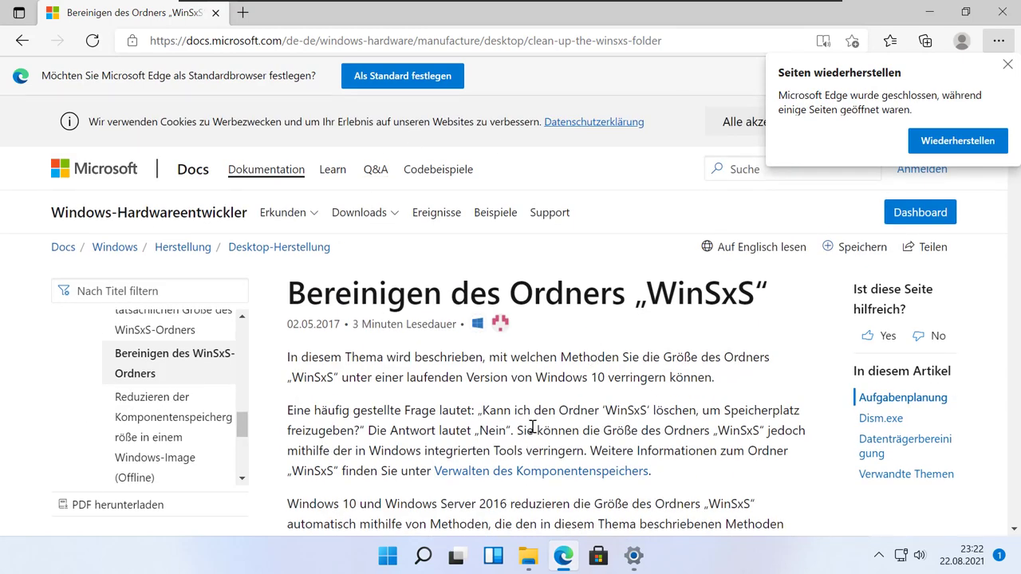
scroll(533, 426, "down", 10)
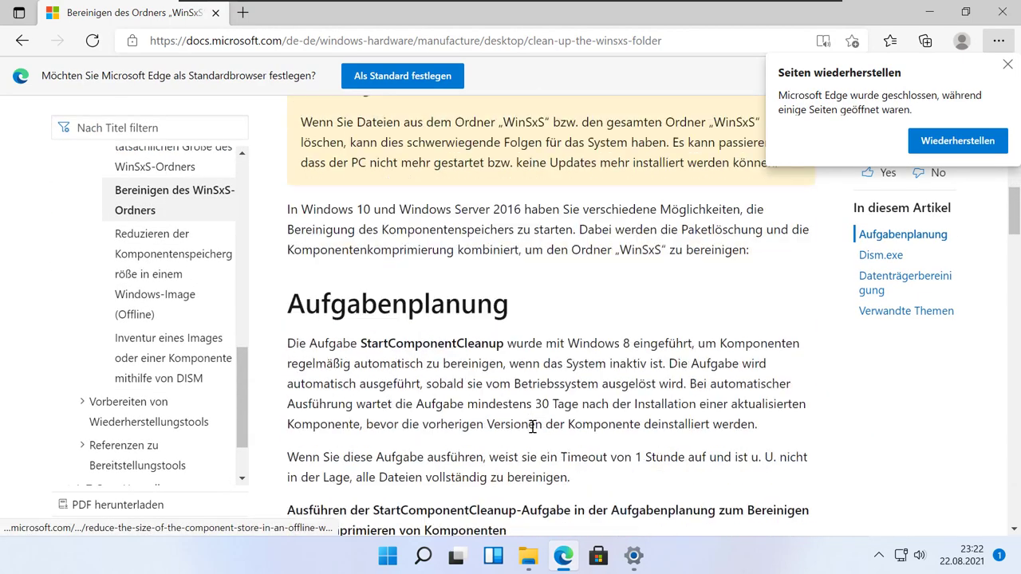
scroll(533, 427, "down", 1)
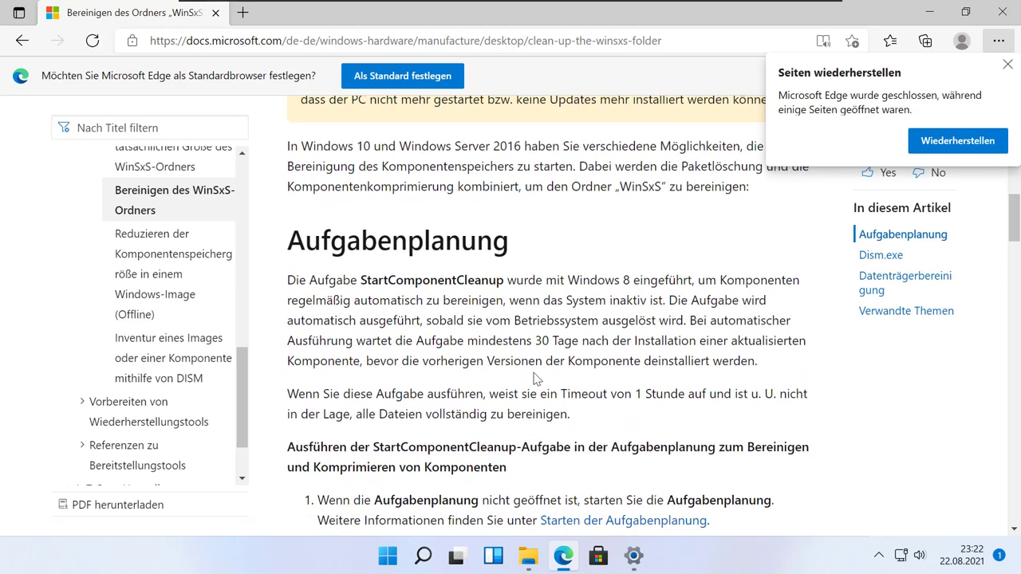
Step: Return to File Explorer and recheck the WinSxS folder's size in its properties
left_click(528, 556)
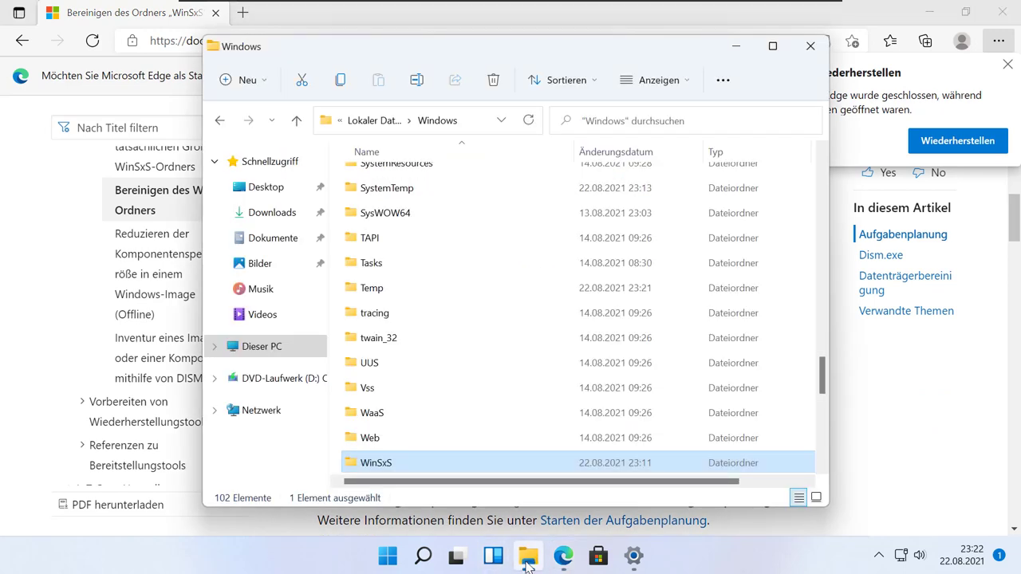
right_click(397, 465)
left_click(466, 378)
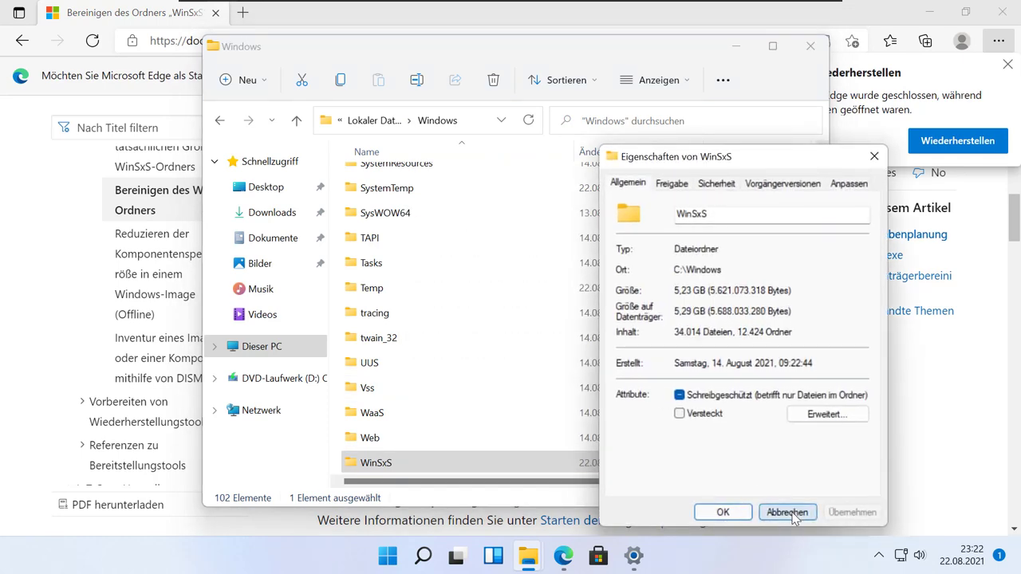
left_click(787, 512)
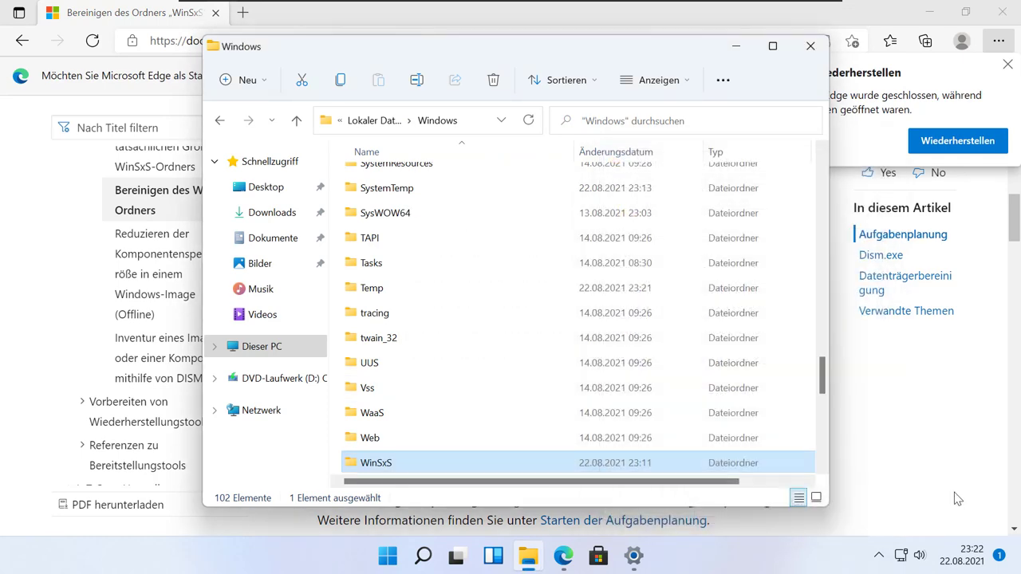
Step: Return to the WinSxS article and read the instructions for running the StartComponentCleanup task
left_click(961, 506)
scroll(474, 351, "down", 3)
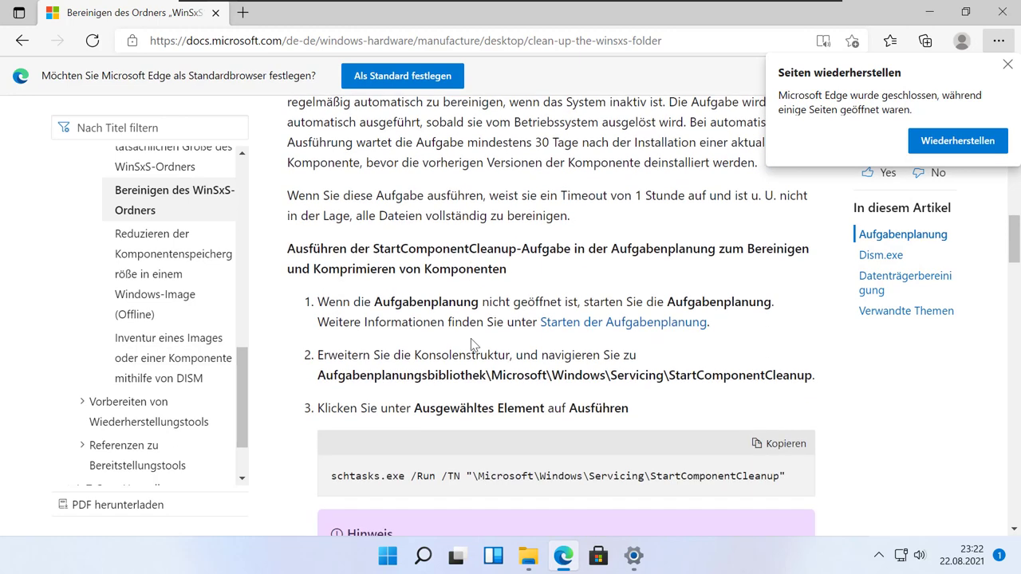
scroll(489, 329, "down", 2)
scroll(483, 366, "up", 2)
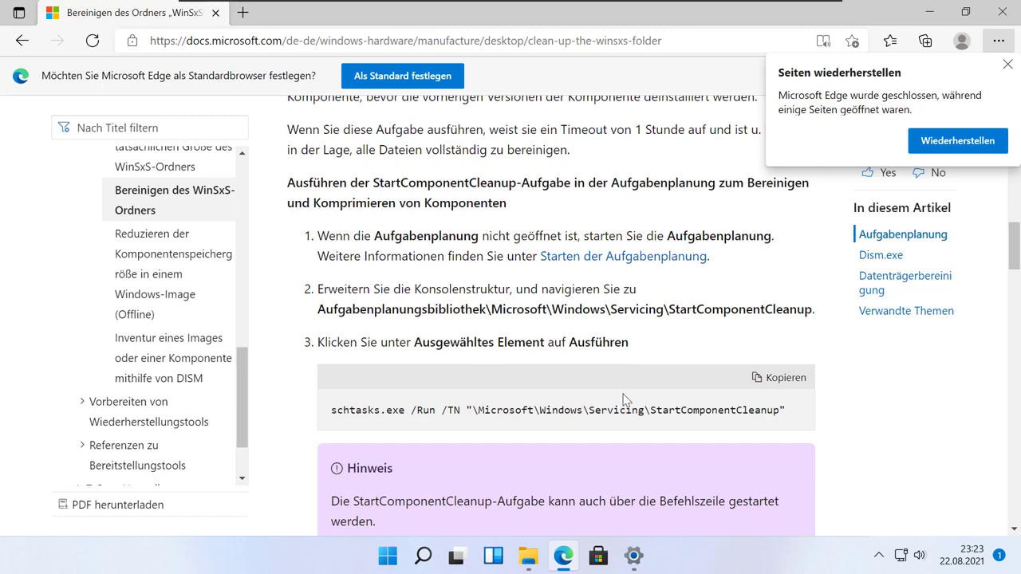
Step: Find and launch Aufgabenplanung, and move its window aside so the article's instructions stay readable
key("super")
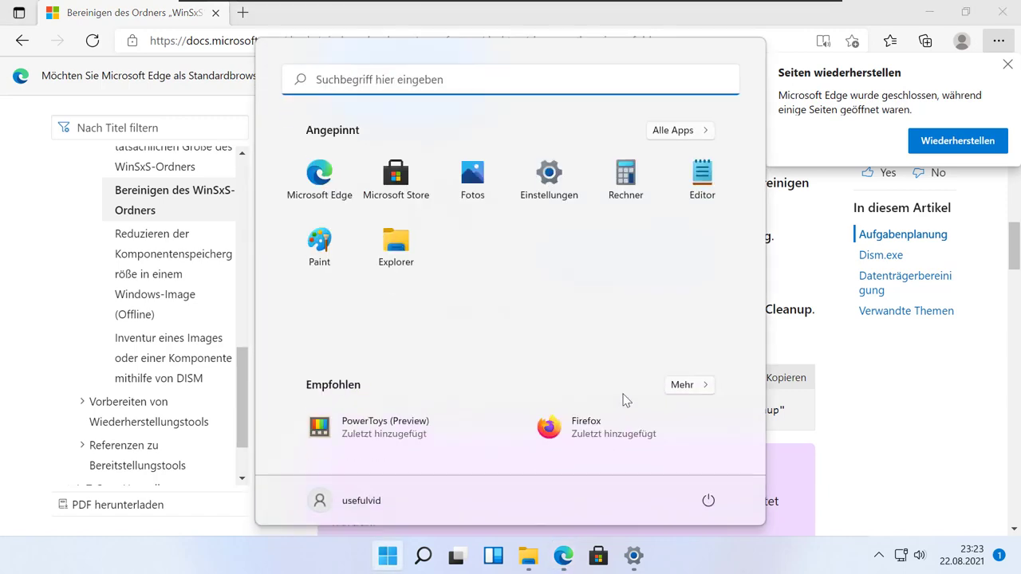
type("aufg")
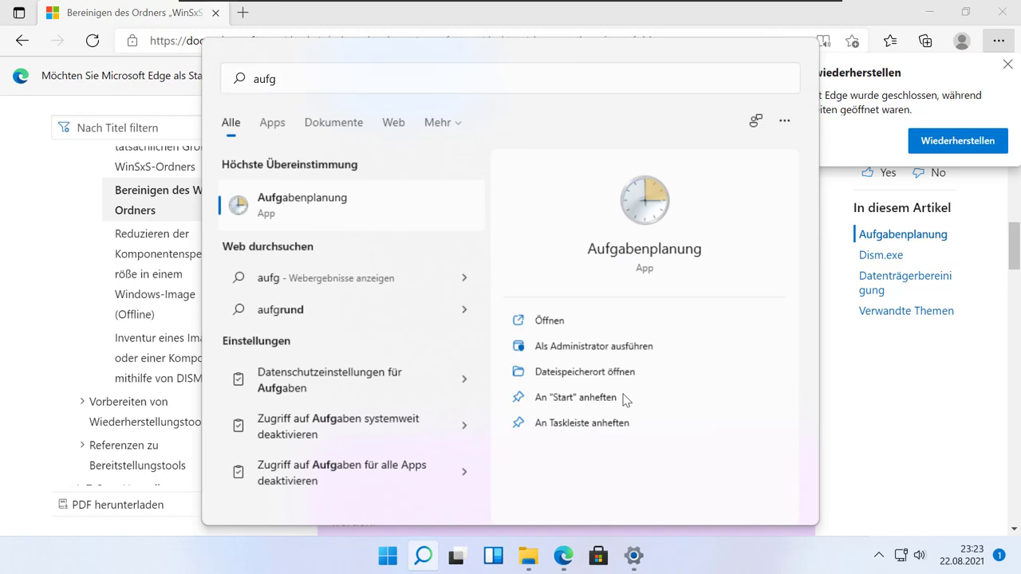
key("Return")
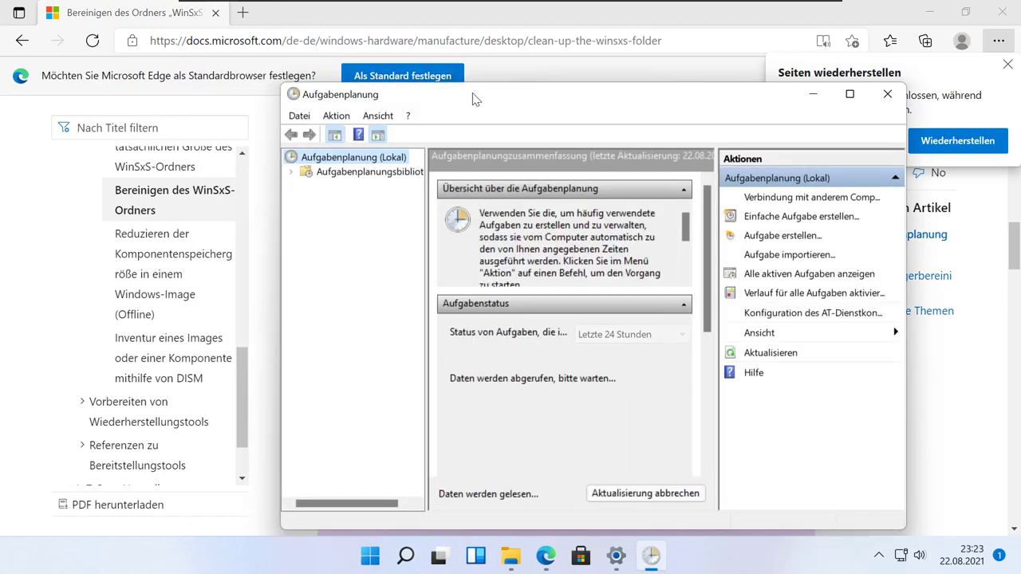
left_click_drag(474, 95, 815, 112)
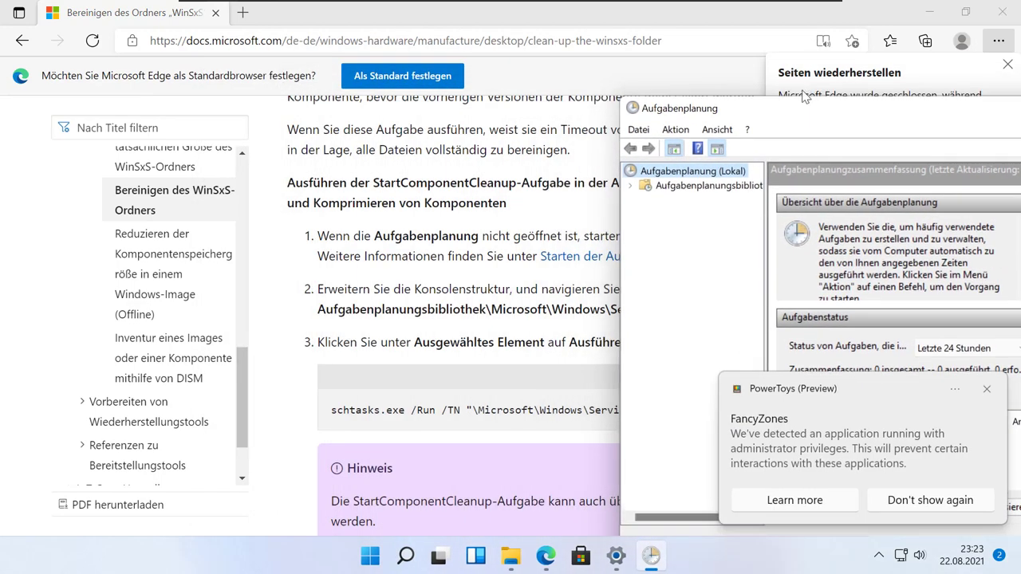
Step: Open the Microsoft\Windows\Servicing folder in the task library, suppress the FancyZones notification, and move the window fully into view
left_click(632, 186)
left_click(951, 496)
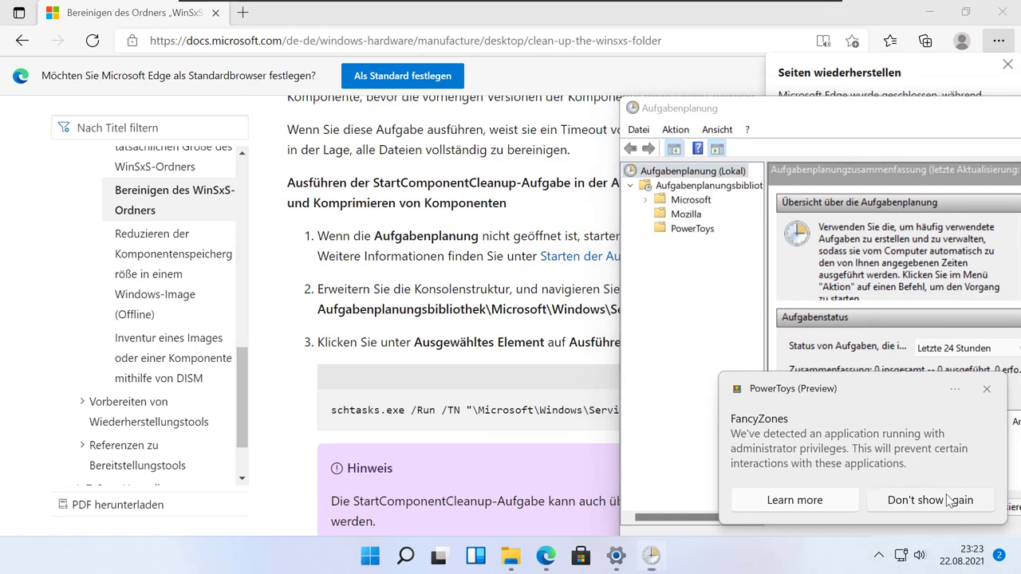
left_click(647, 201)
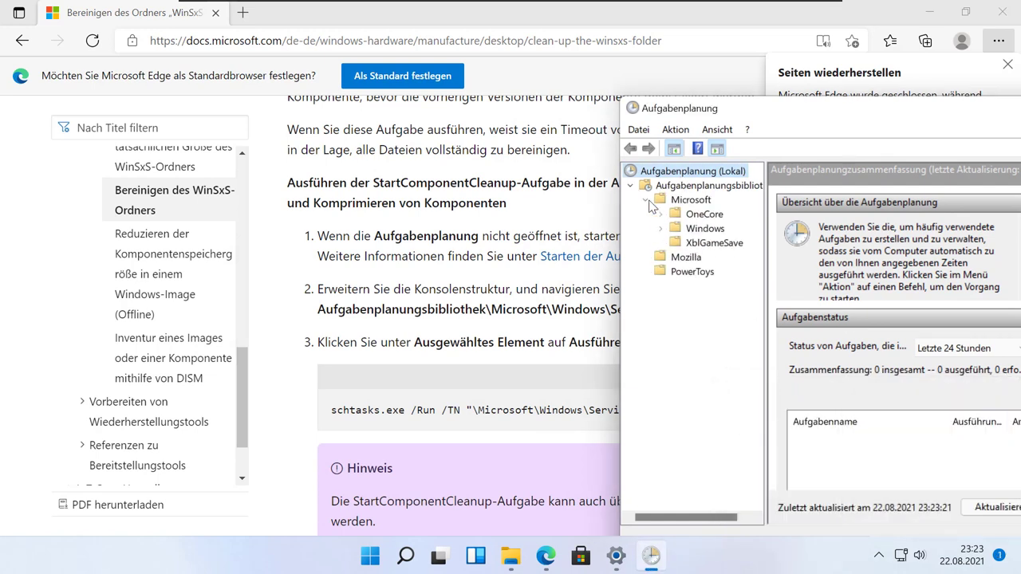
left_click(660, 229)
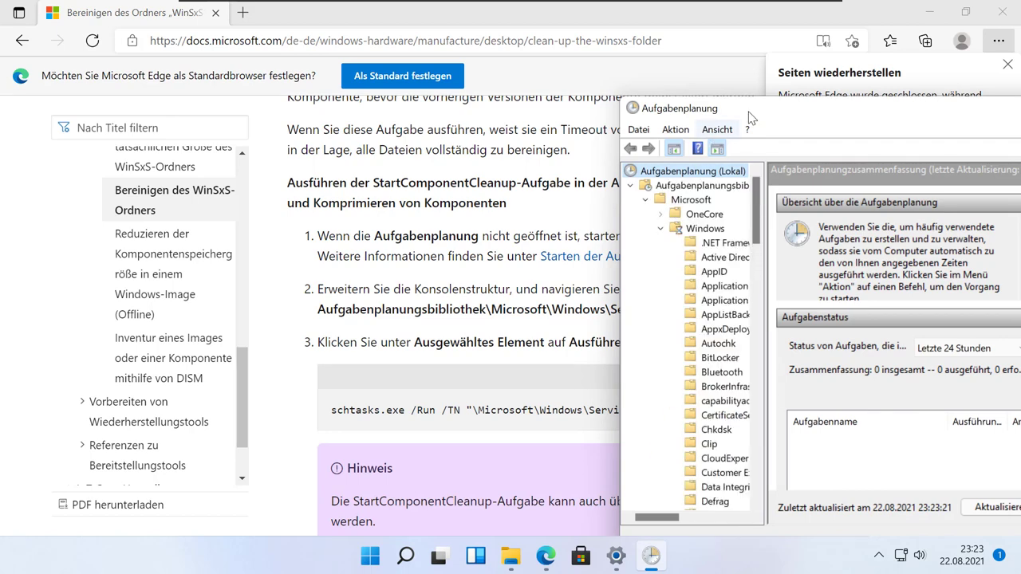
left_click_drag(746, 108, 647, 61)
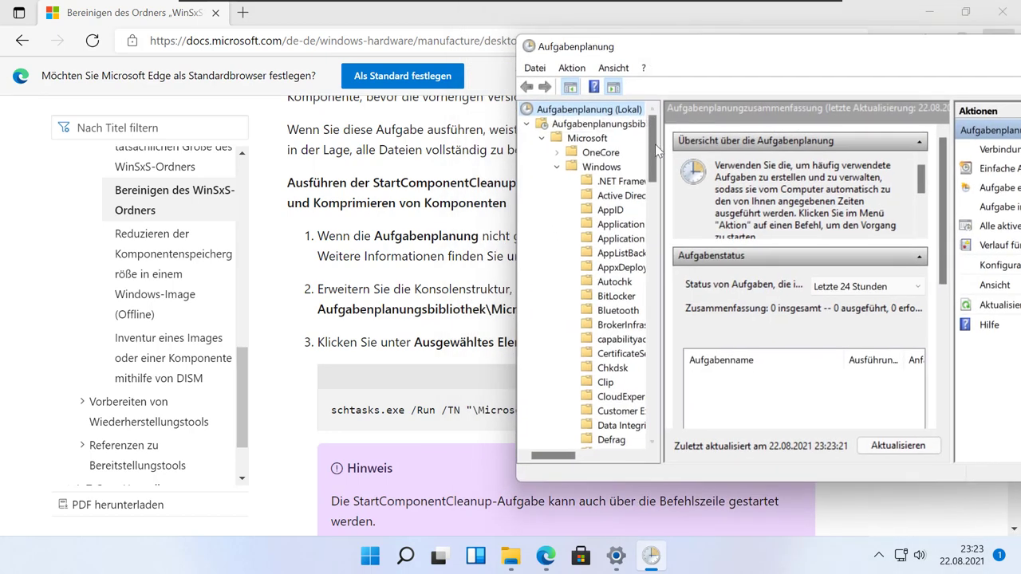
left_click_drag(653, 131, 648, 315)
left_click(615, 267)
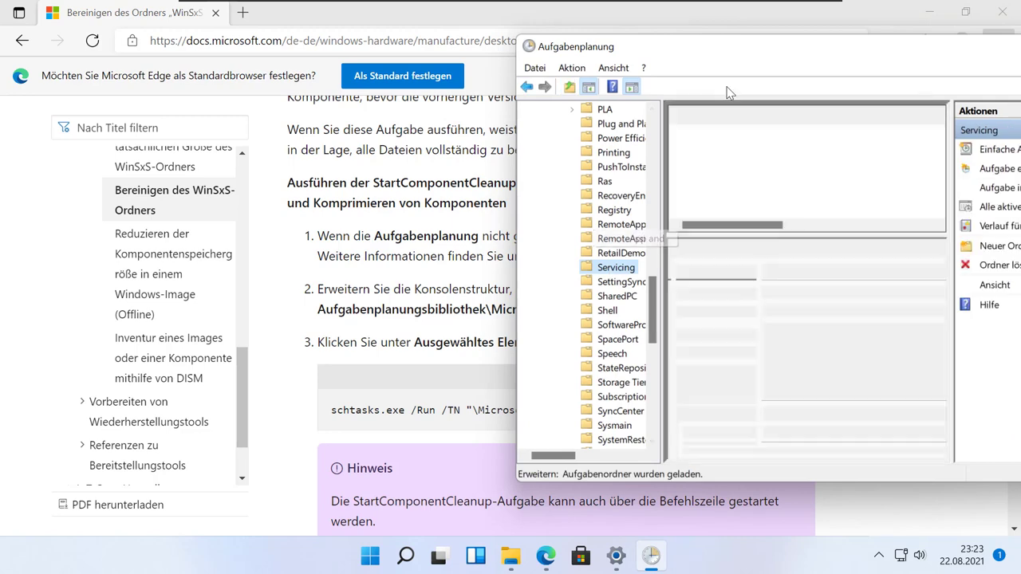
left_click_drag(731, 50, 459, 61)
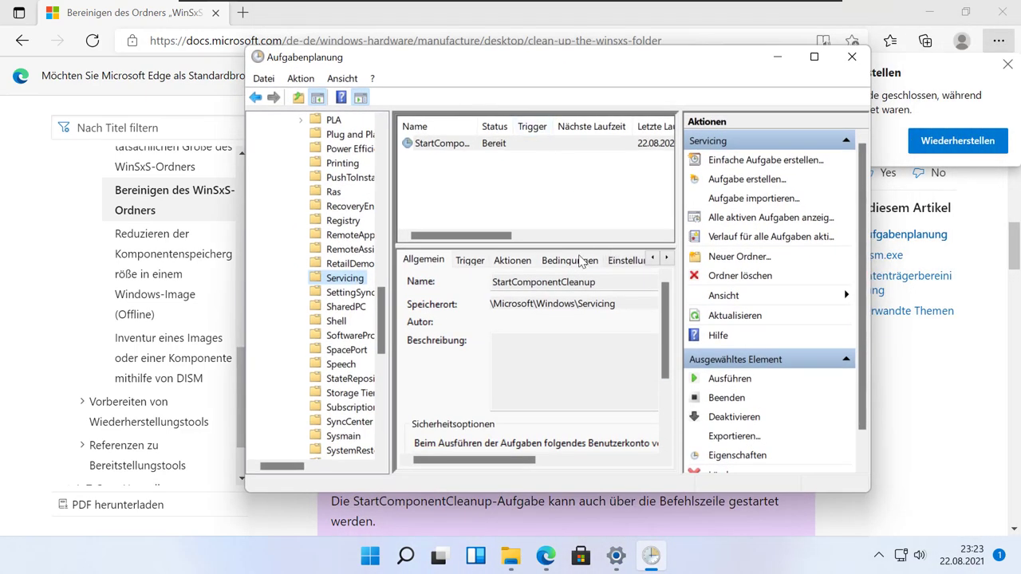
Step: Run the StartComponentCleanup task in the Servicing folder and shift the Aufgabenplanung window slightly
left_click_drag(490, 237, 463, 238)
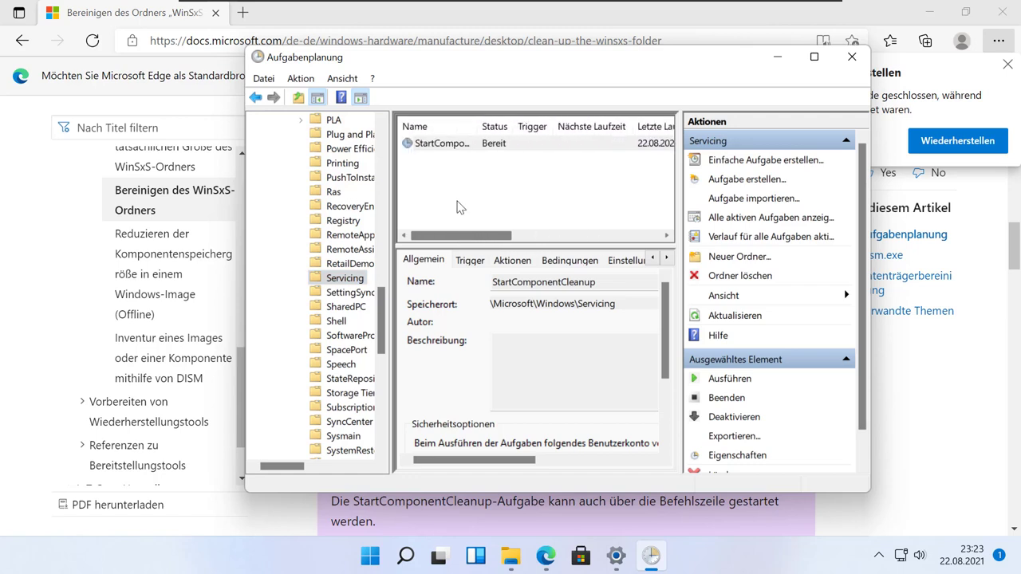
right_click(456, 146)
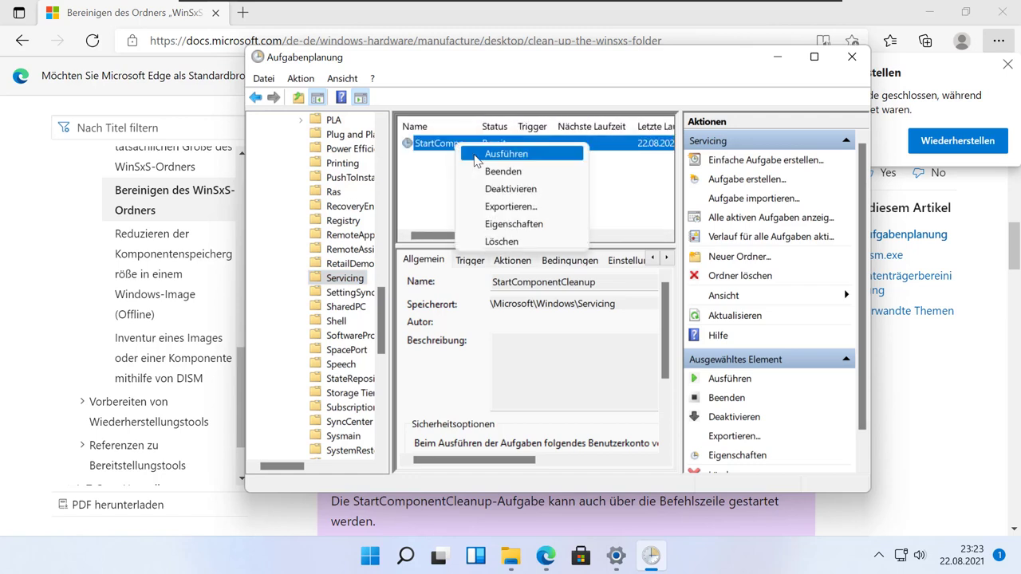
left_click(474, 156)
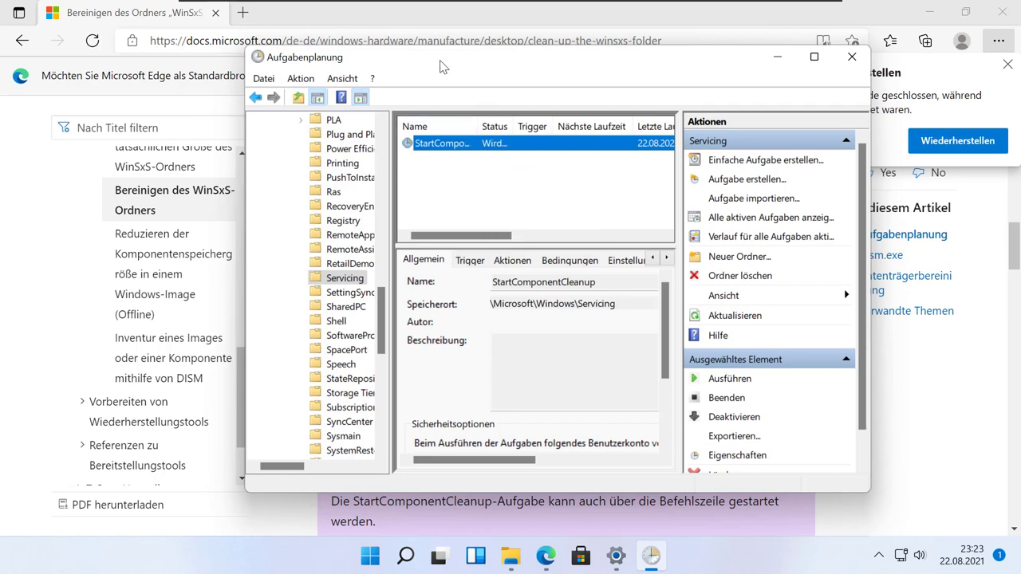
left_click_drag(439, 60, 414, 57)
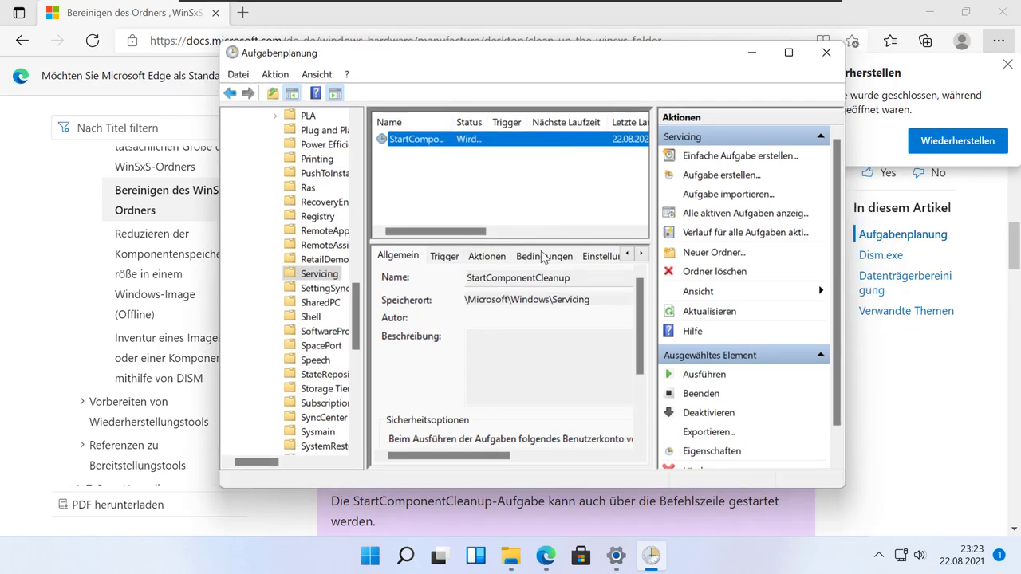
Step: Bring the last run time column into view and refresh the Servicing task list
left_click_drag(474, 231, 512, 233)
right_click(540, 189)
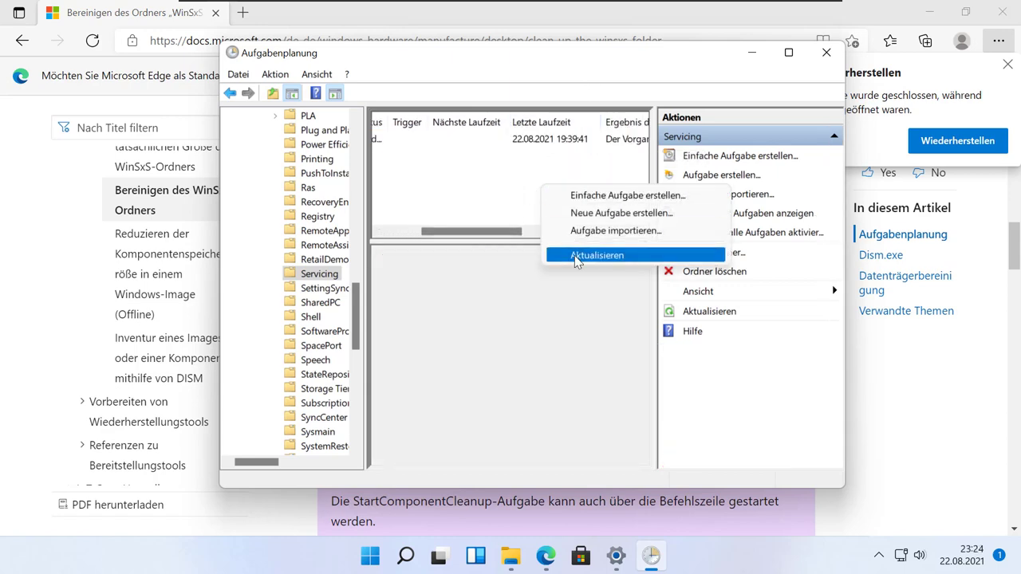
left_click(578, 255)
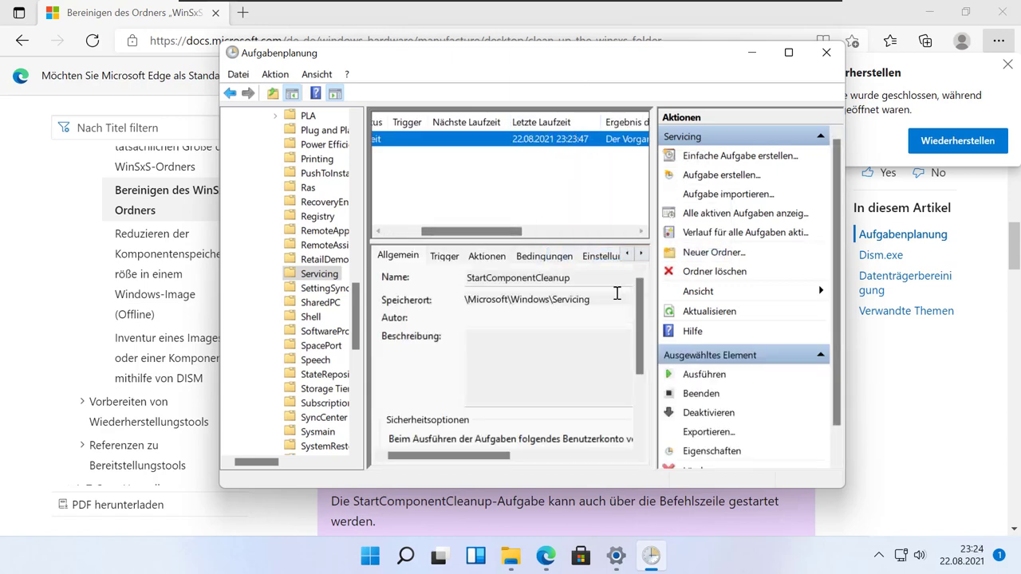
Step: Switch to File Explorer and check the WinSxS folder's size in its properties after the scheduled task run
left_click(510, 556)
right_click(353, 463)
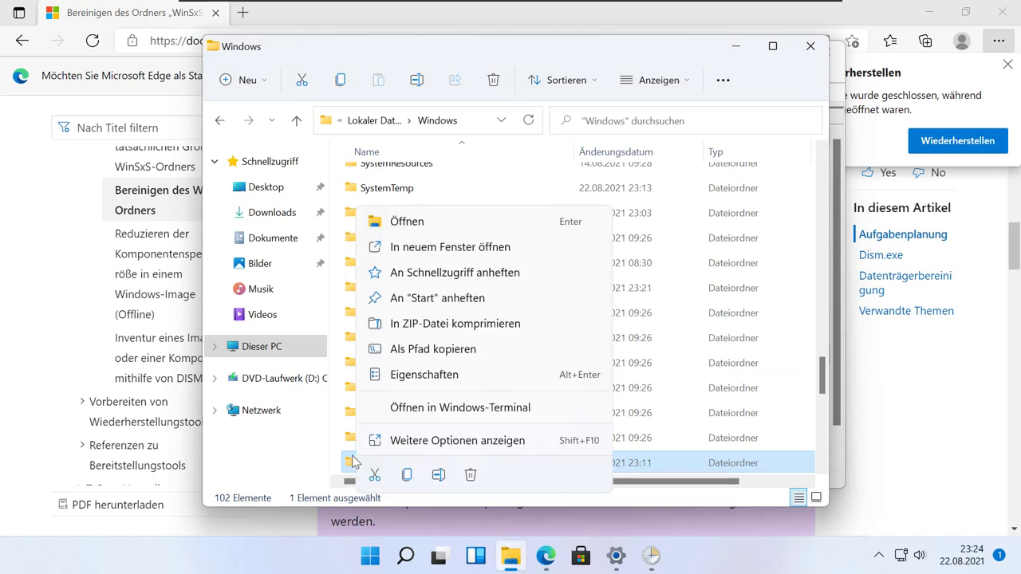
left_click(398, 375)
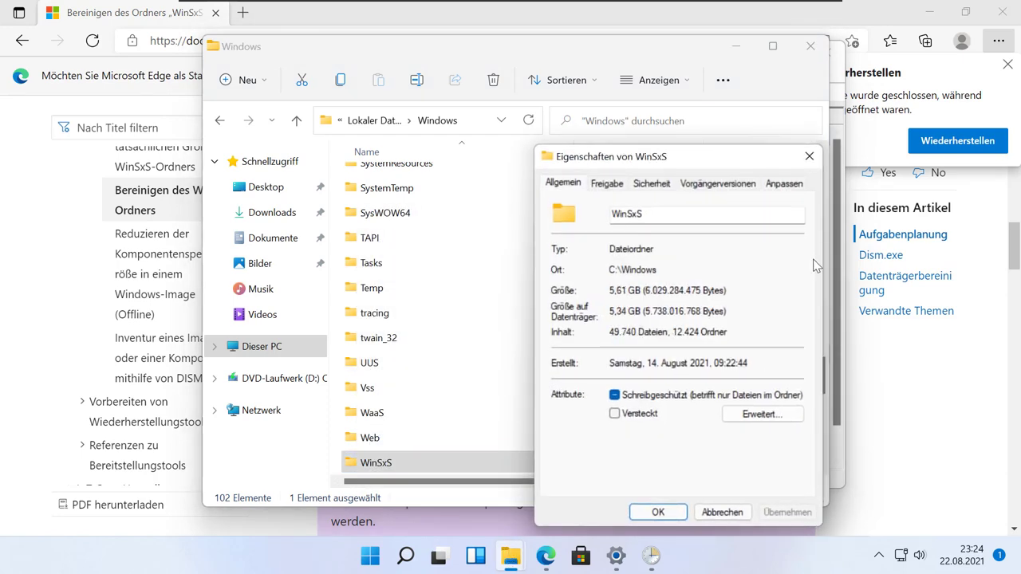
left_click(725, 512)
Step: Return to the WinSxS article, read the Dism.exe section on the /StartComponentCleanup parameter, and dismiss the page-restore prompt
left_click(905, 407)
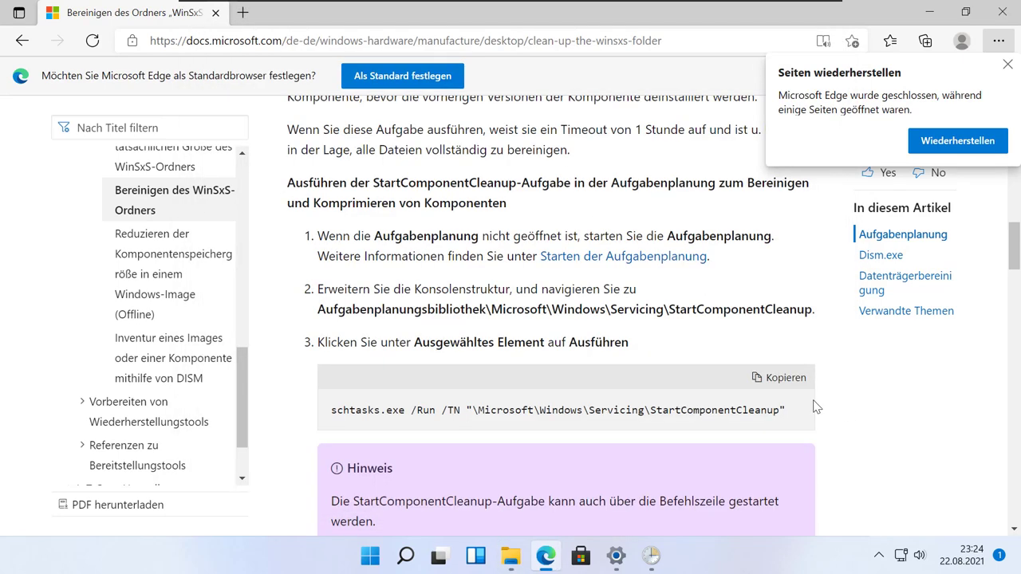
scroll(814, 405, "down", 4)
scroll(580, 255, "down", 4)
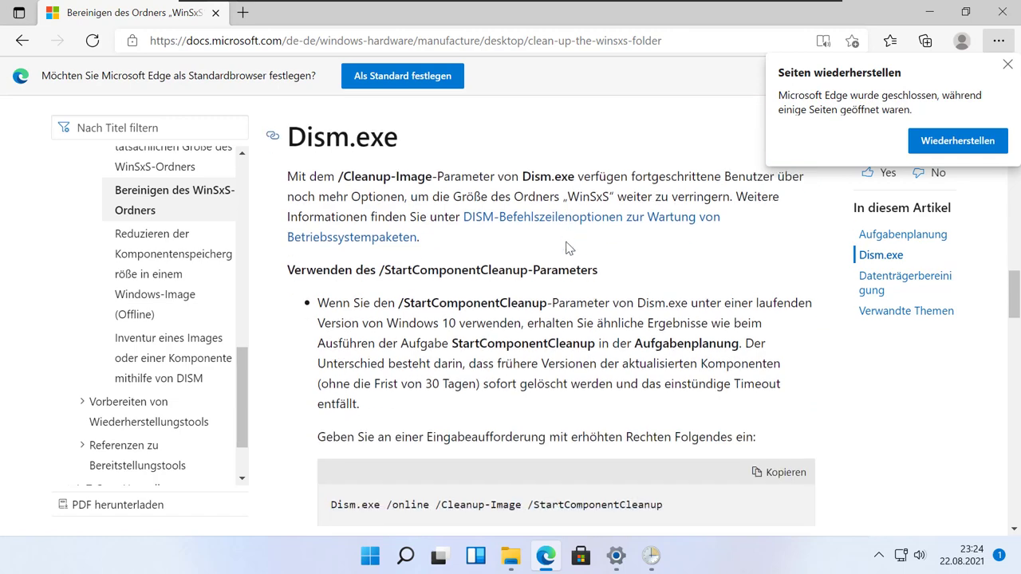
left_click_drag(674, 301, 328, 297)
key("ctrl+c")
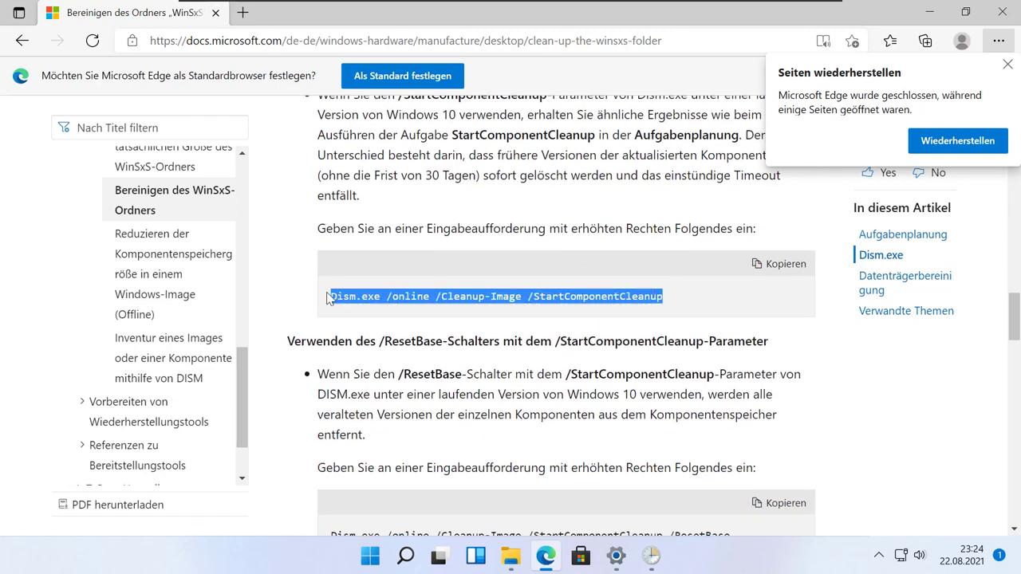
left_click(1008, 64)
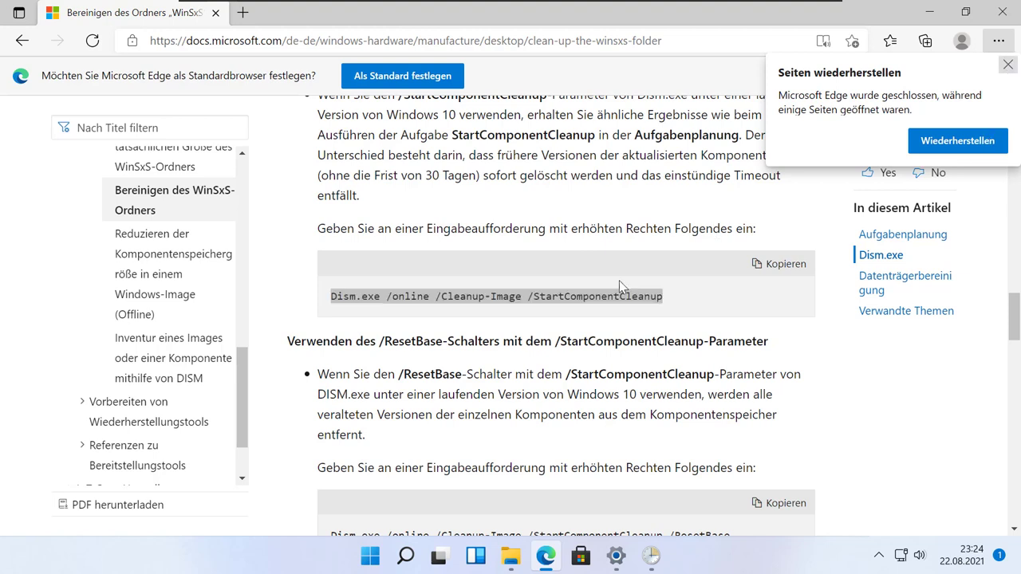
left_click_drag(318, 242, 477, 241)
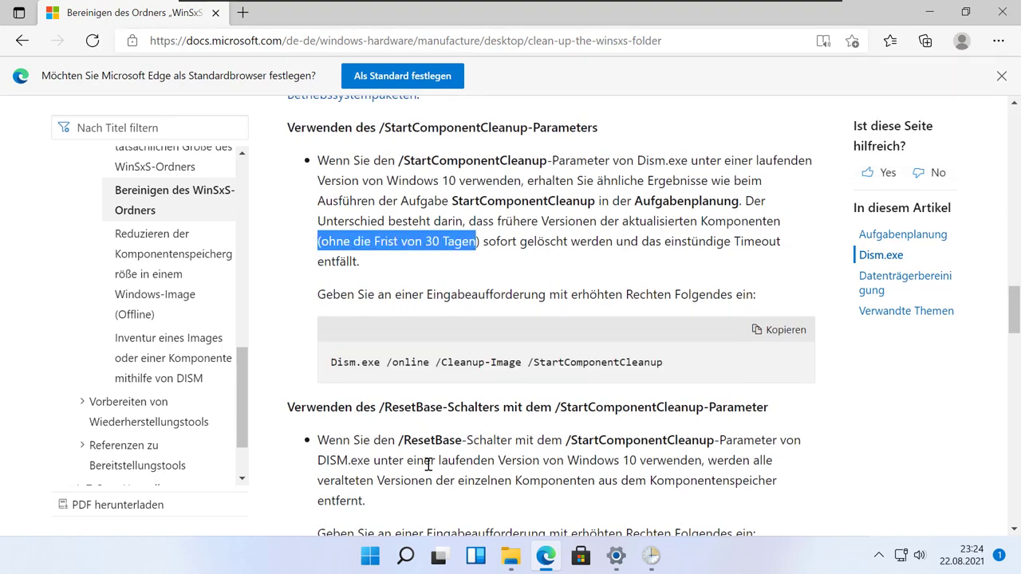
Step: Open Windows-Terminal as administrator and allow it to make changes to the device
right_click(383, 565)
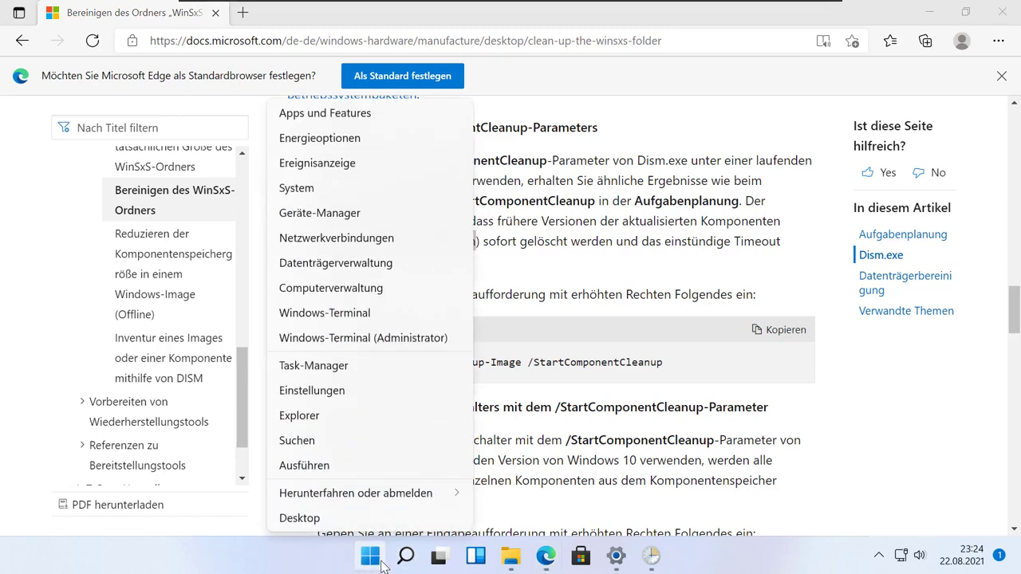
left_click(427, 354)
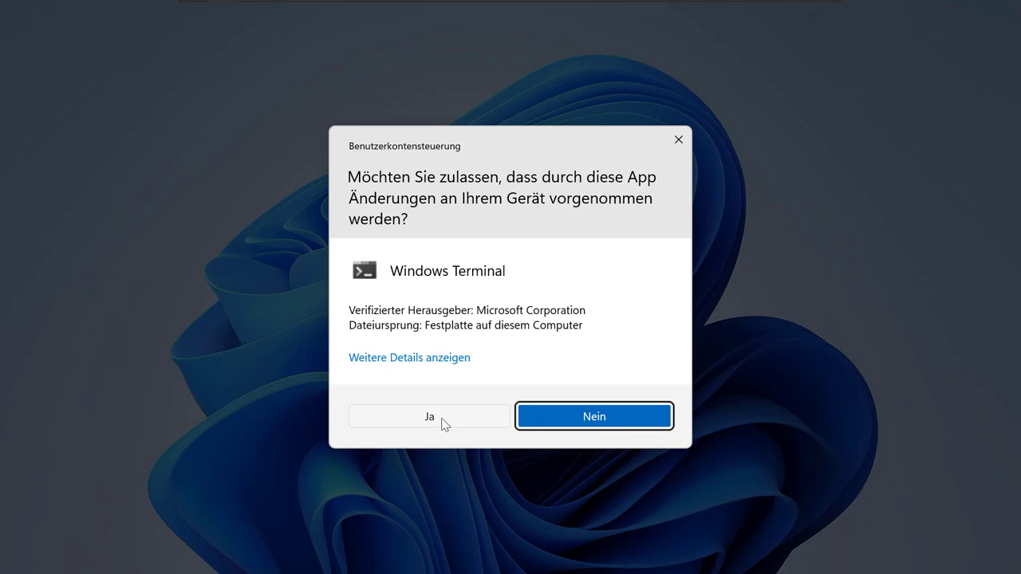
left_click(444, 424)
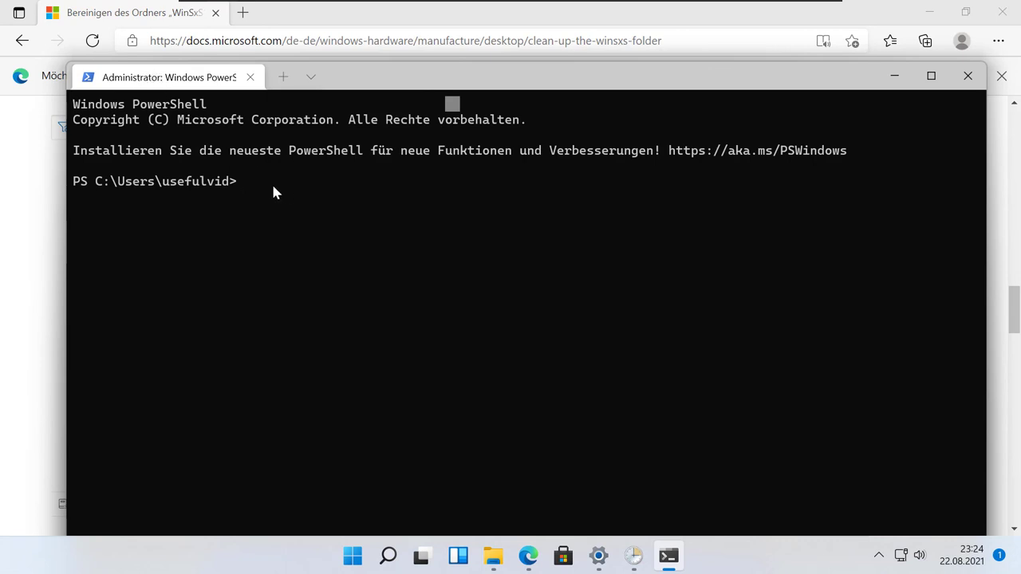
Step: Copy the command "Dism.exe /online /Cleanup-Image /StartComponentCleanup" from the article and run it in the administrator terminal
left_click(29, 275)
left_click(786, 330)
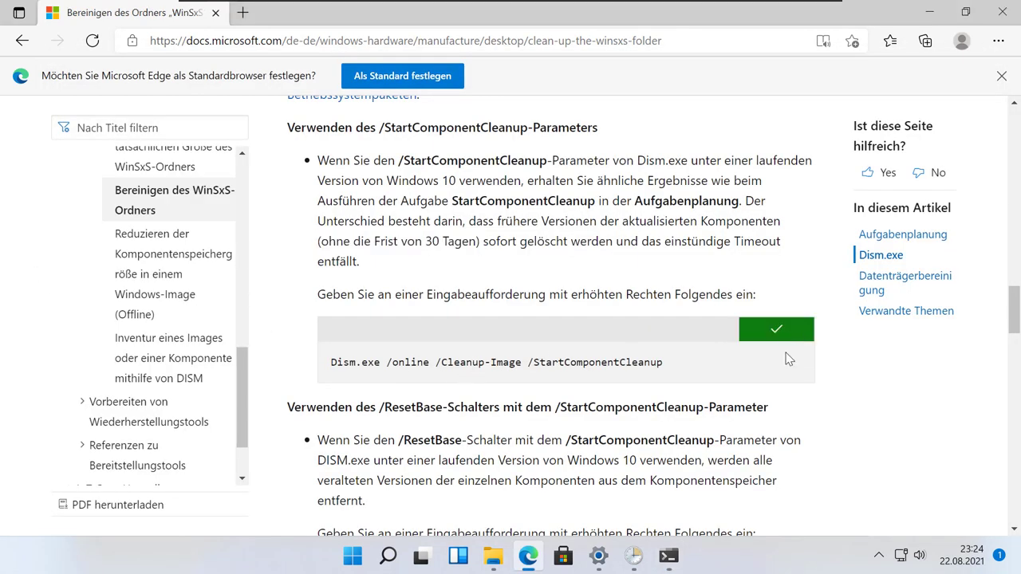
left_click(668, 556)
key("ctrl+v")
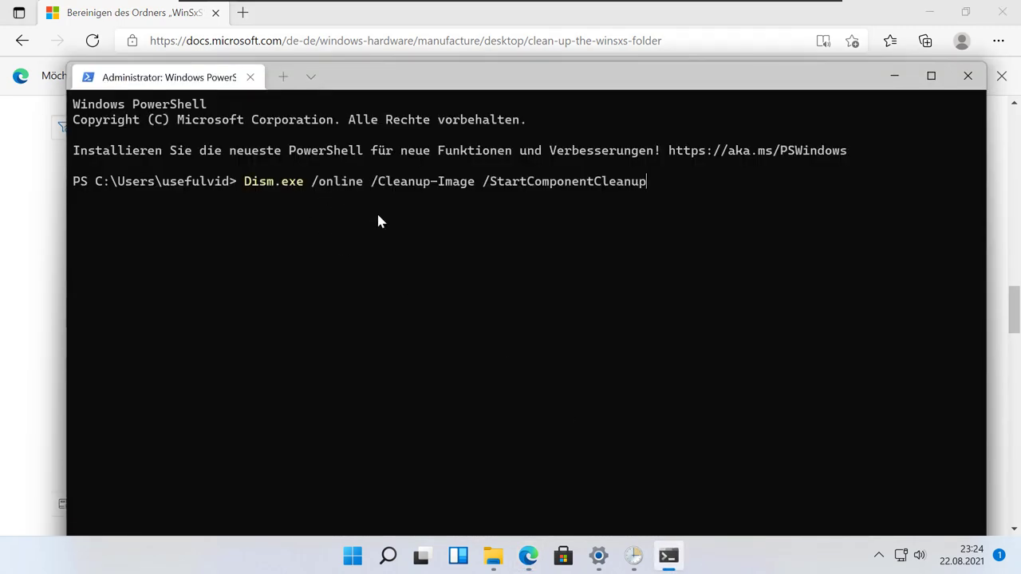
key("Return")
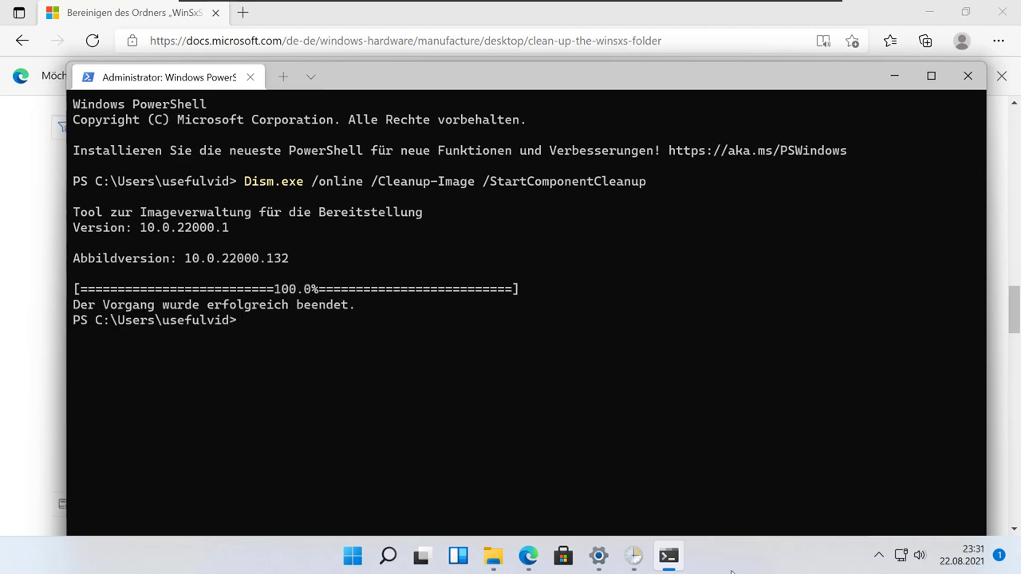
Step: Switch to File Explorer and recheck the WinSxS folder's size in its properties after the Dism cleanup
left_click(494, 556)
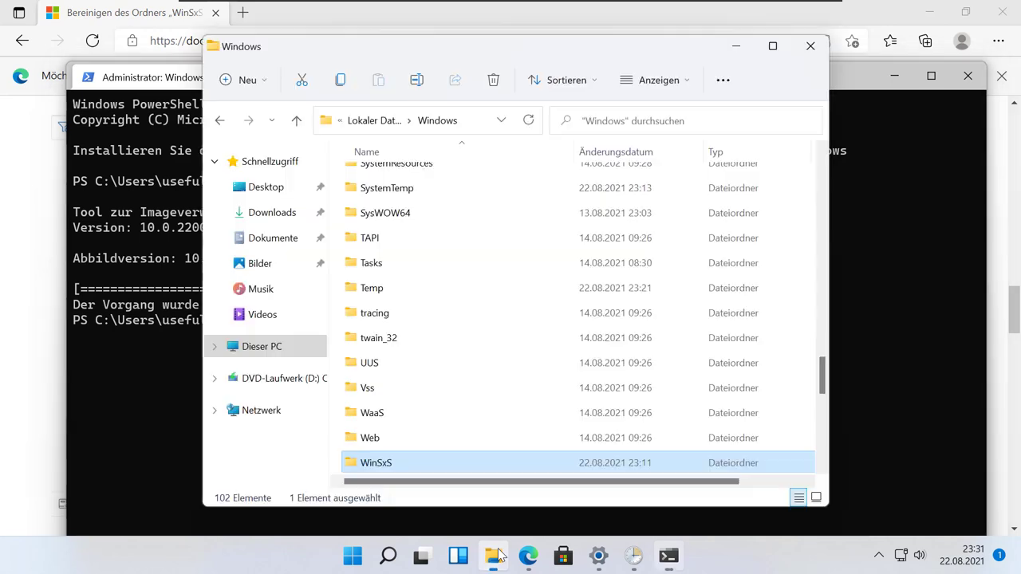
right_click(384, 464)
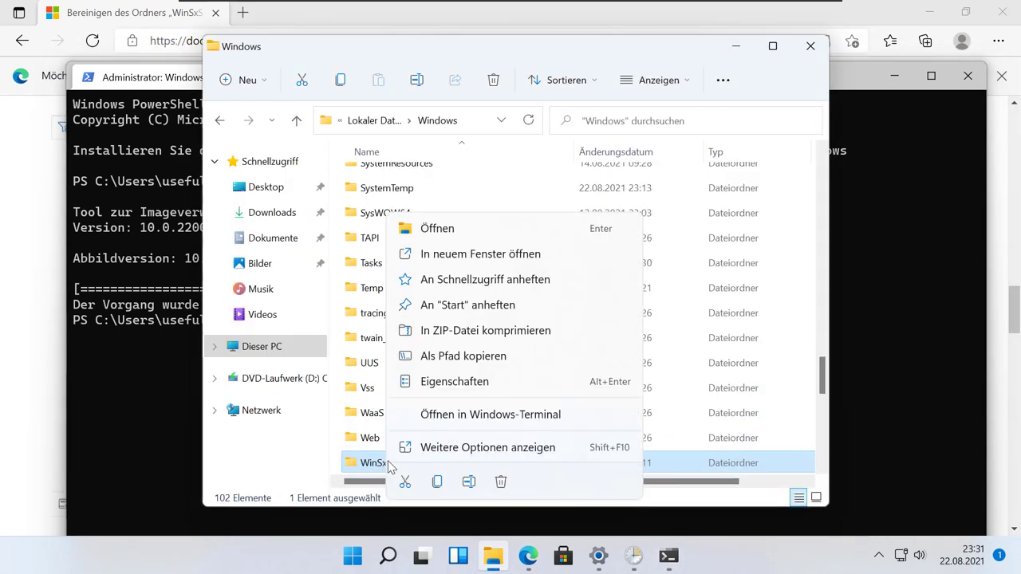
left_click(447, 382)
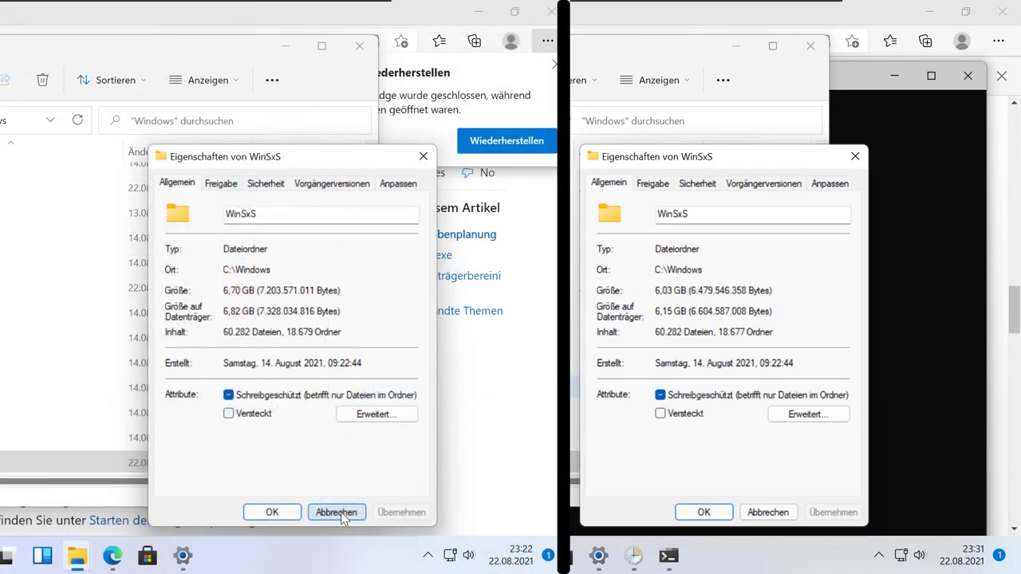
left_click(771, 512)
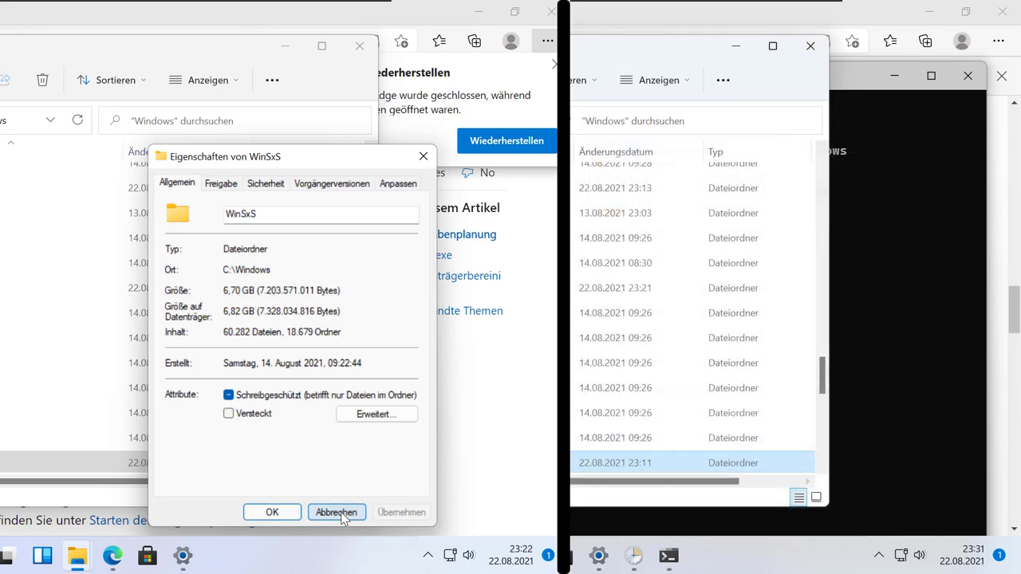
Step: Copy "Dism.exe /online /Cleanup-Image /StartComponentCleanup /ResetBase" from the article and run it in the administrator terminal
left_click(571, 304)
scroll(642, 312, "down", 3)
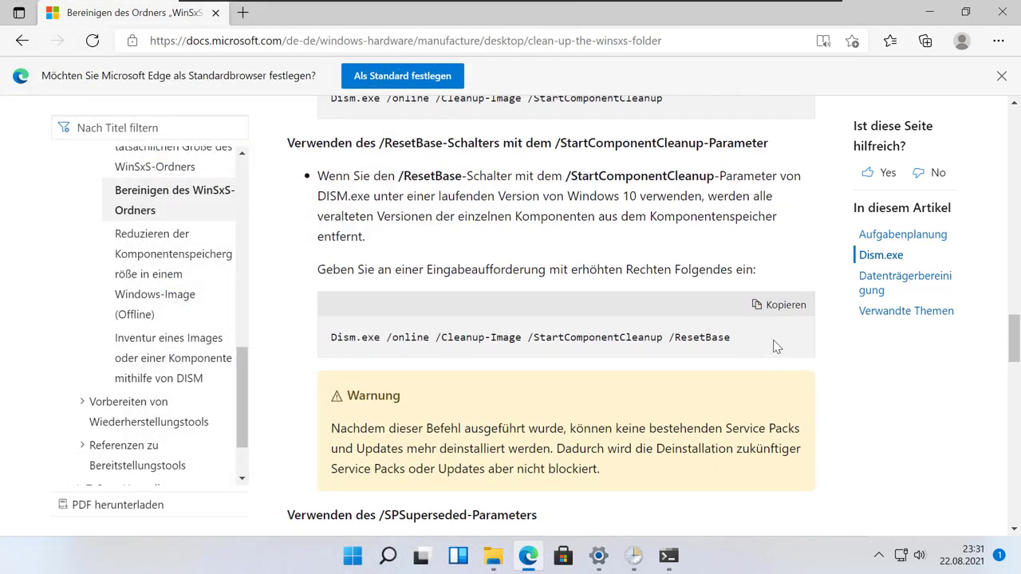
left_click_drag(774, 346, 331, 347)
key("ctrl+c")
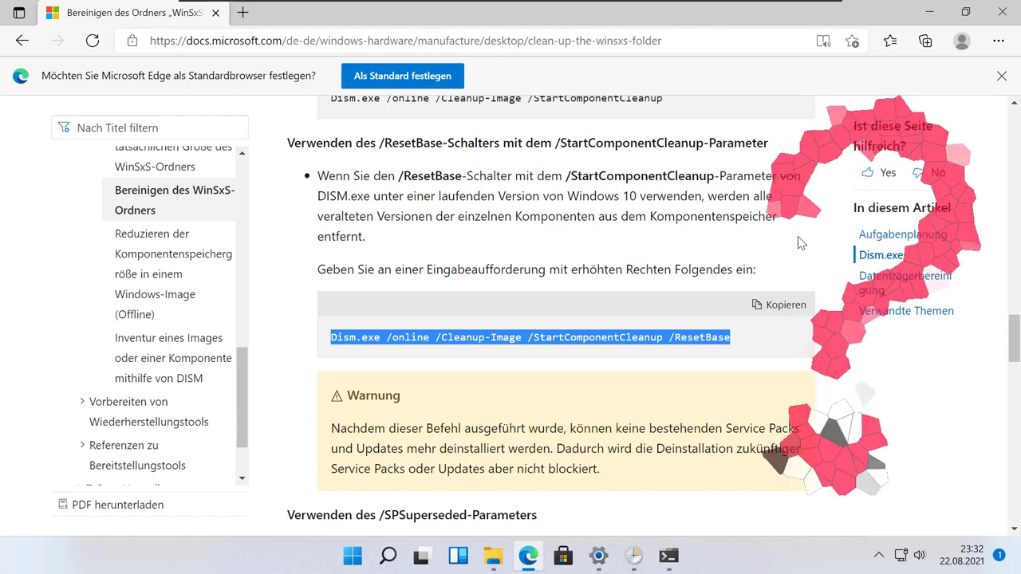
left_click(668, 556)
key("ctrl+v")
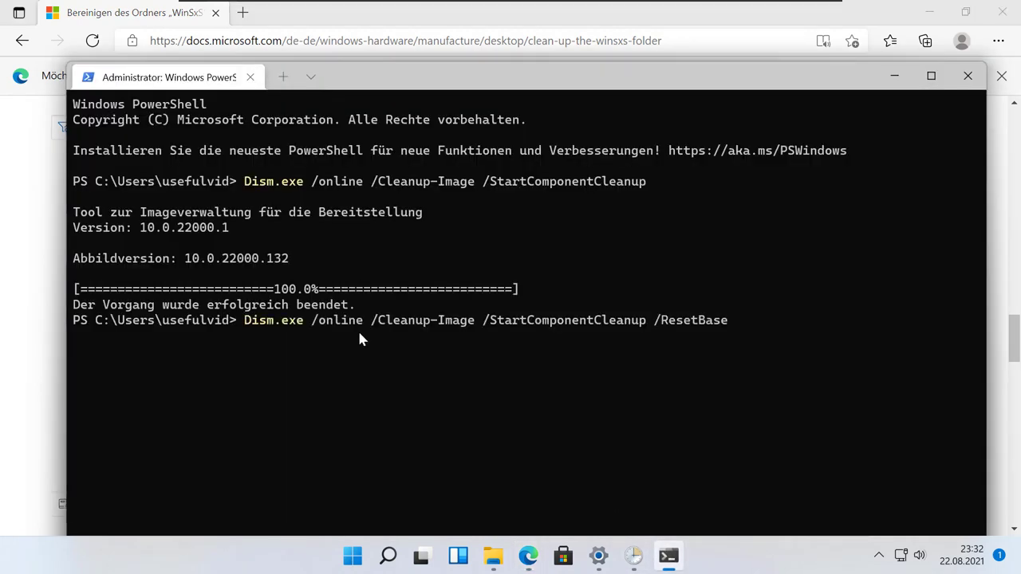
key("Return")
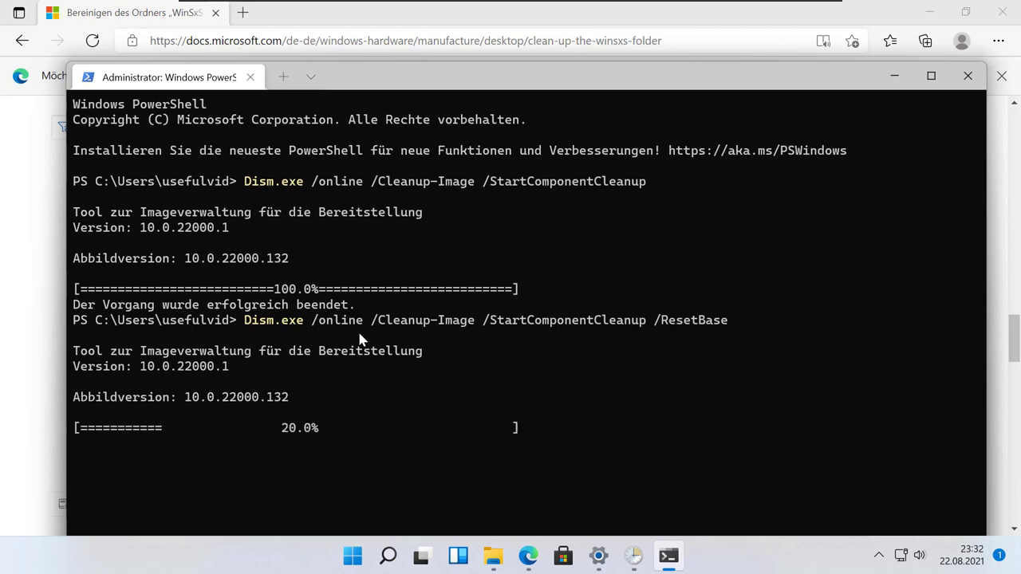
Step: Return to File Explorer and check the WinSxS folder's size again after the /ResetBase cleanup
left_click(493, 556)
right_click(364, 462)
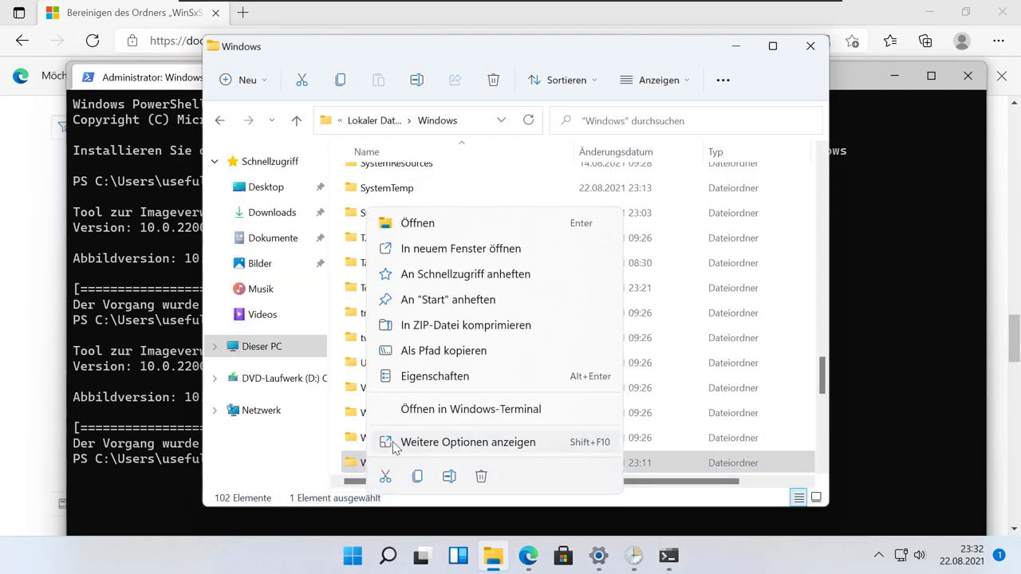
left_click(431, 375)
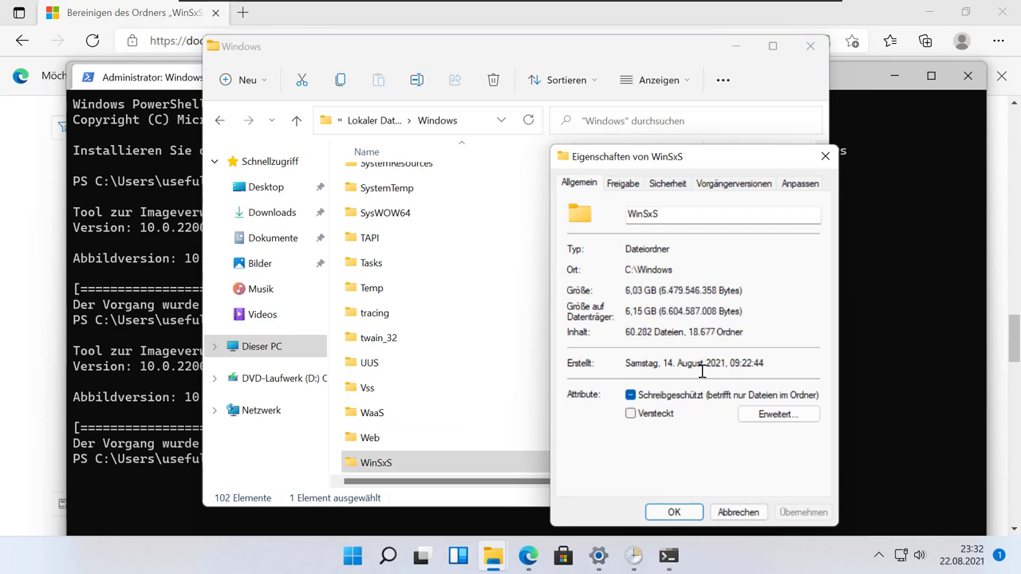
left_click(738, 512)
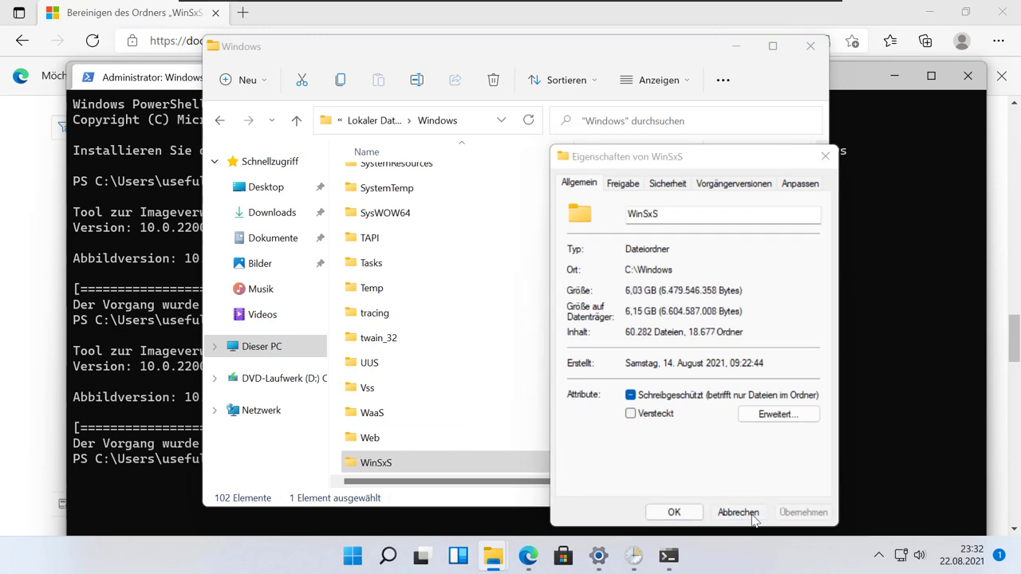
Step: Copy "Dism.exe /online /Cleanup-Image /SPSuperseded" from the article, run it in the administrator terminal, and move the terminal window fully into view
left_click(27, 424)
scroll(404, 386, "down", 4)
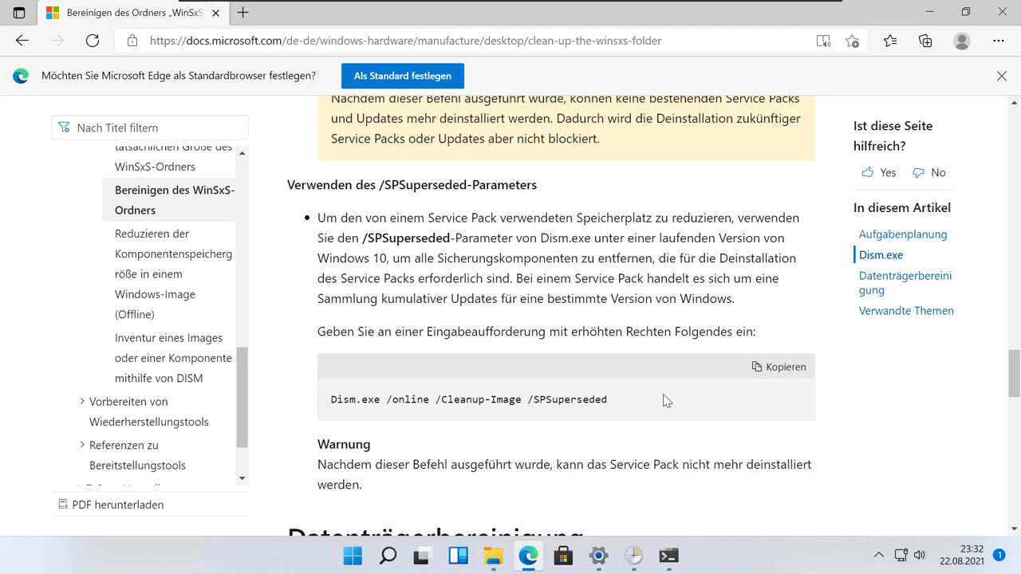
left_click_drag(659, 400, 327, 409)
key("ctrl+c")
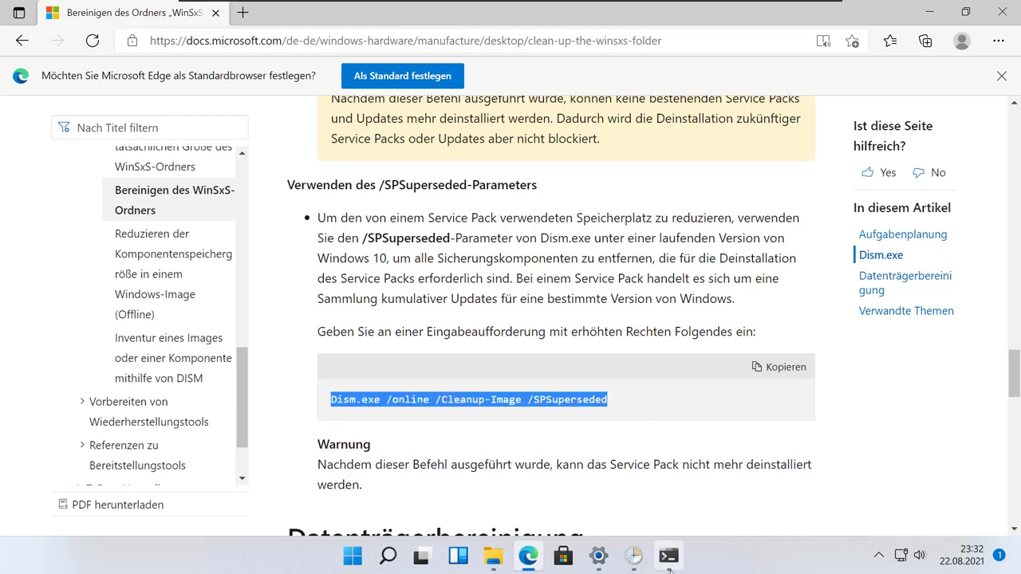
left_click(668, 556)
key("ctrl+v")
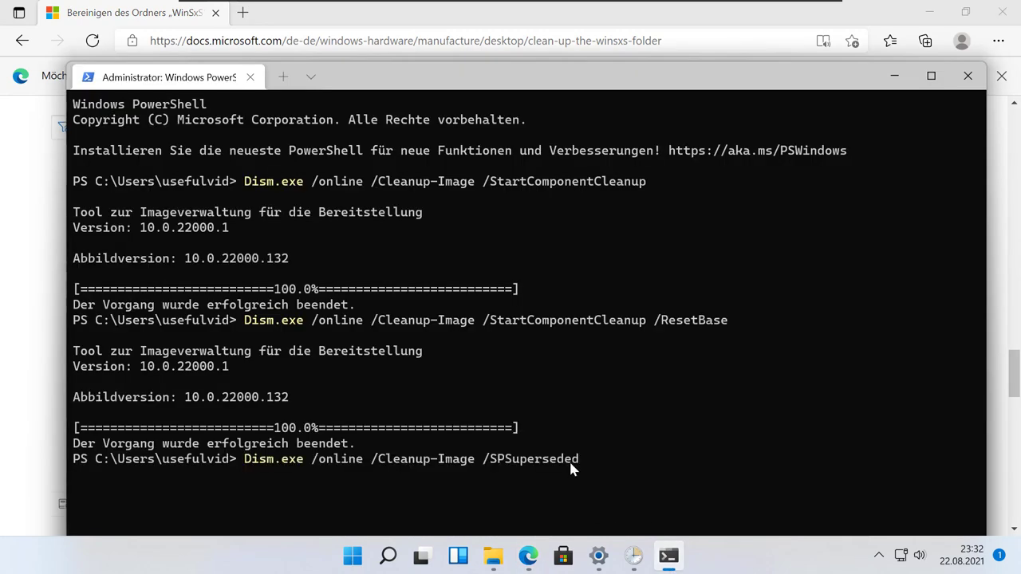
key("Return")
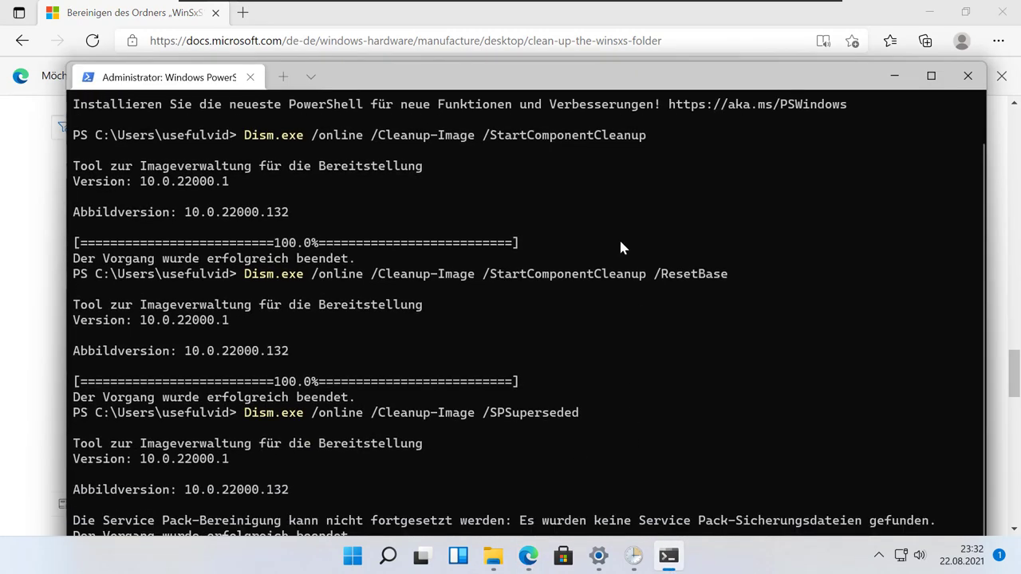
left_click_drag(583, 85, 588, 32)
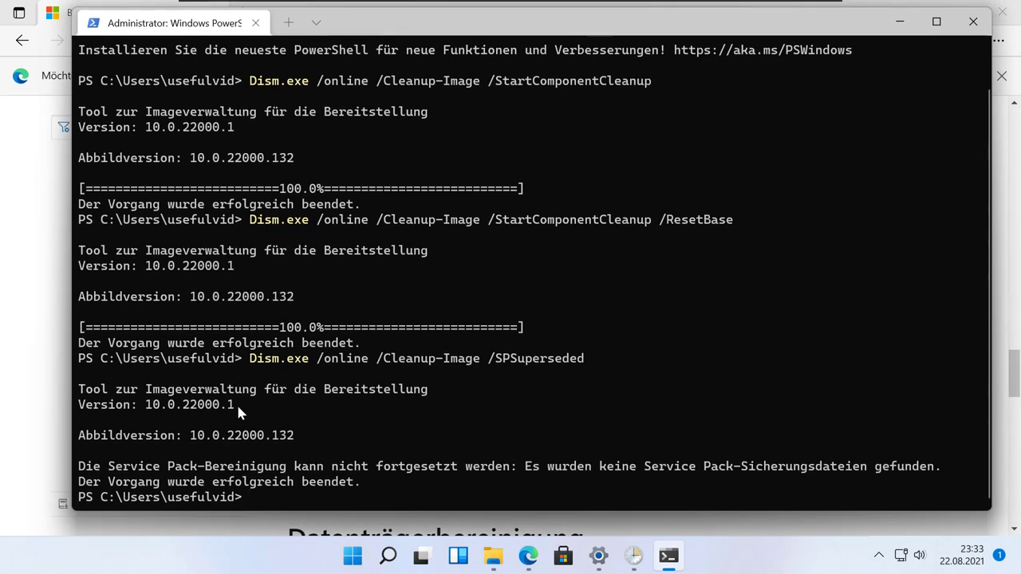
Step: Return to the WinSxS article in Edge, review its Datenträgerbereinigung section, and switch to the Windows folder in File Explorer
left_click(53, 382)
scroll(351, 386, "down", 2)
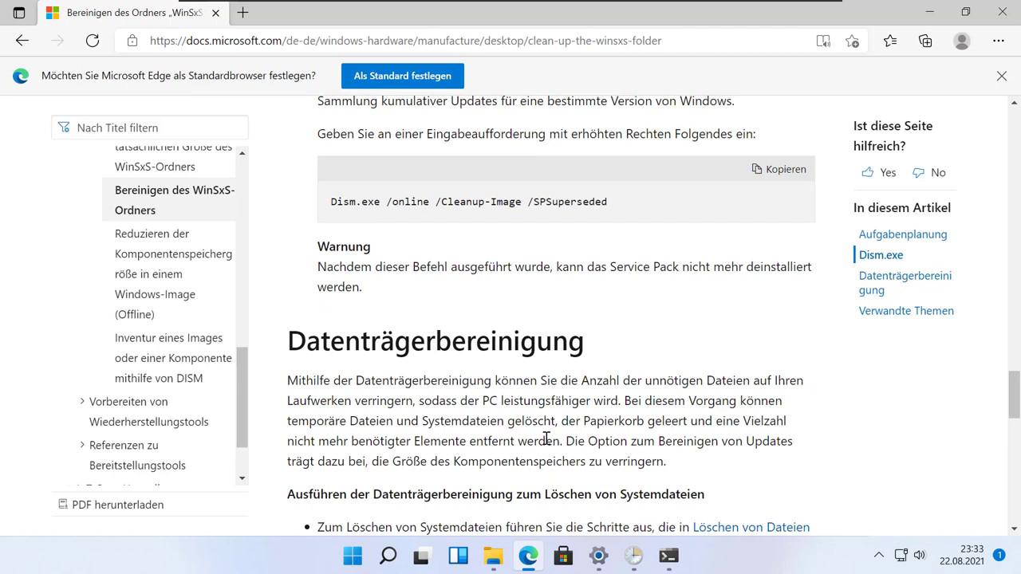
scroll(546, 438, "down", 2)
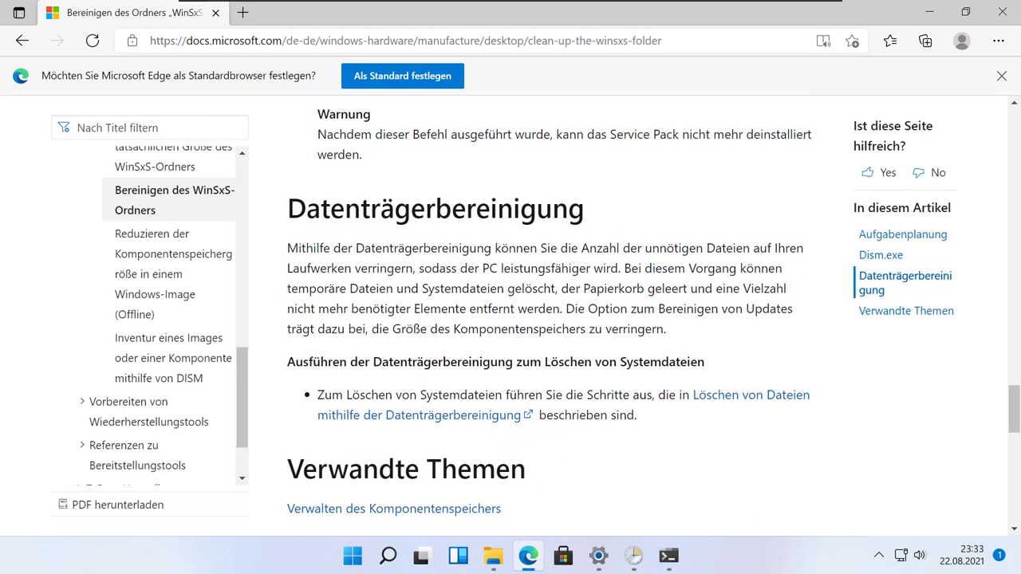
left_click(493, 556)
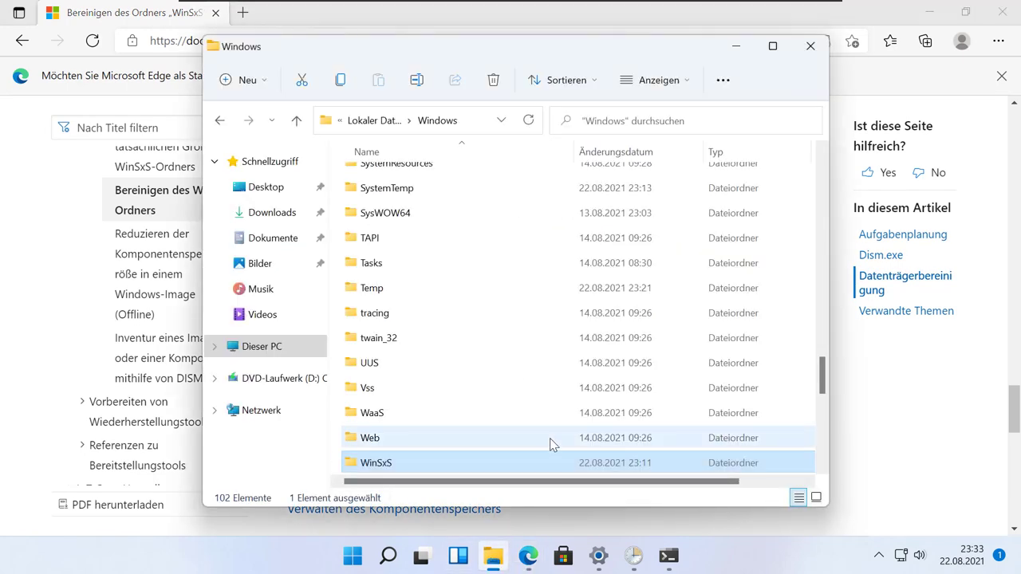
Step: Switch to Settings, leave the temporary files page, and open Windows Update to check the update status
left_click(606, 565)
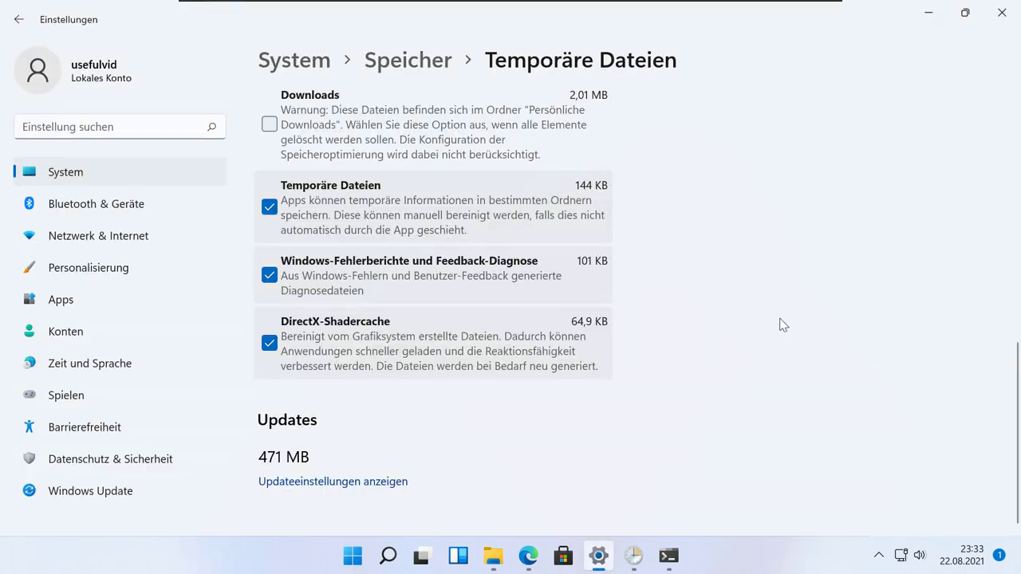
left_click(16, 25)
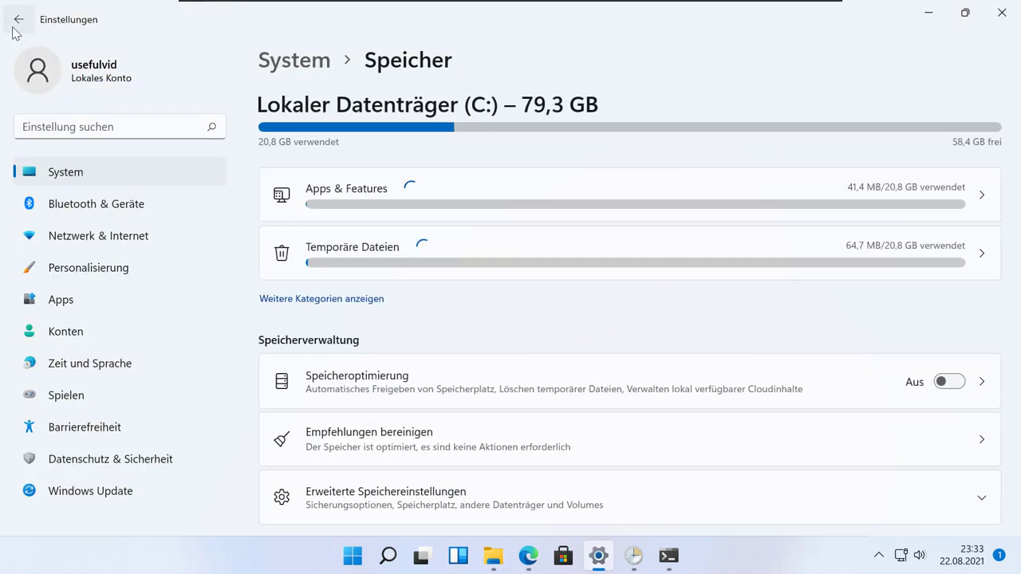
left_click(17, 24)
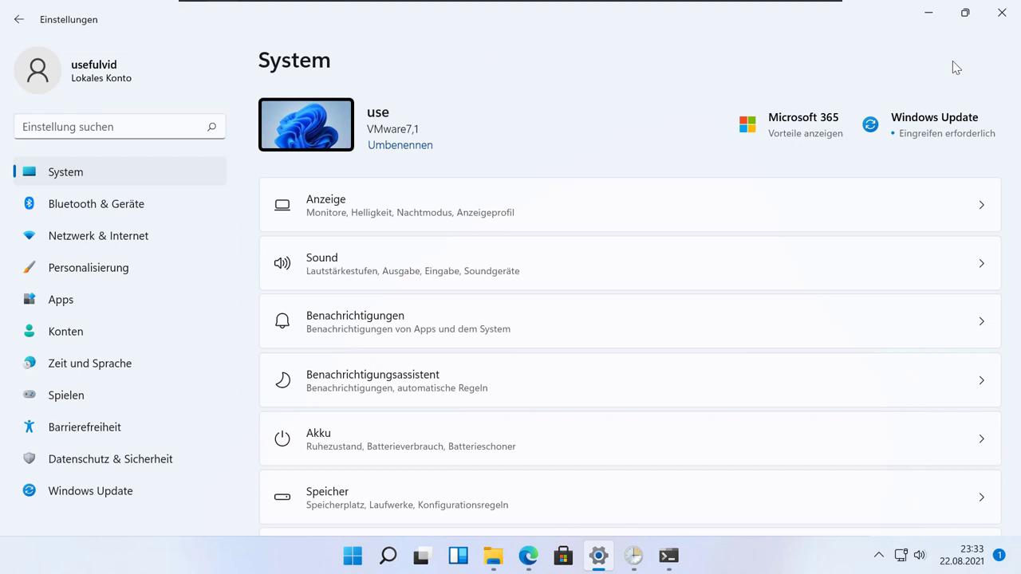
left_click(933, 116)
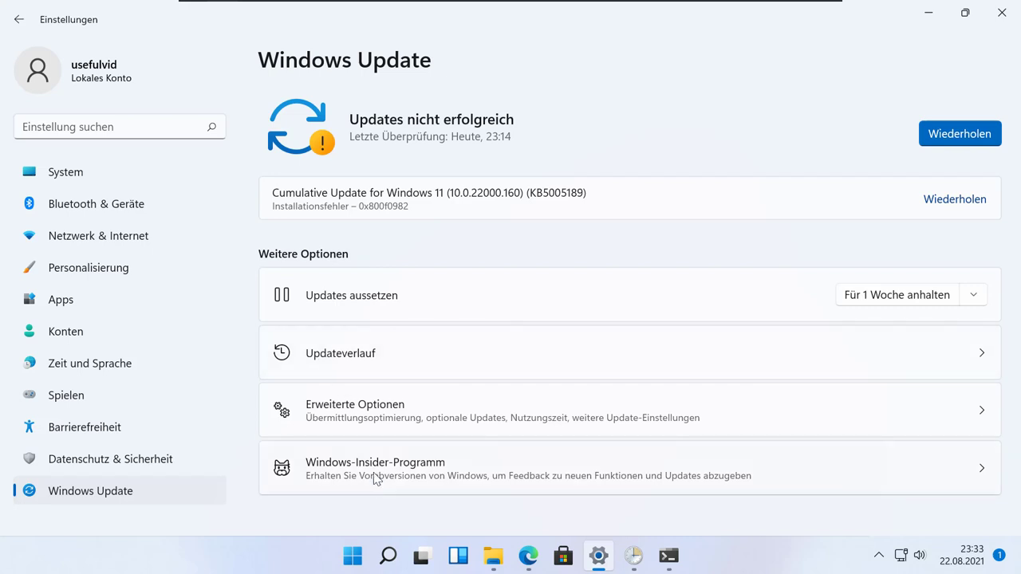
Step: Open Andere Problembehandlungen under Problembehandlung in the system settings and run the Windows Update troubleshooter
left_click(364, 359)
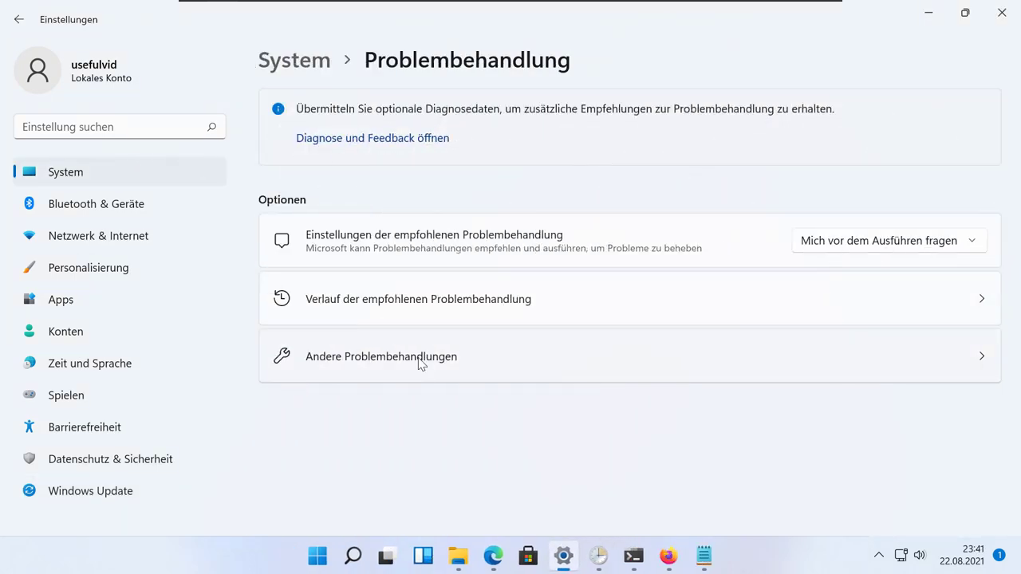
left_click(420, 363)
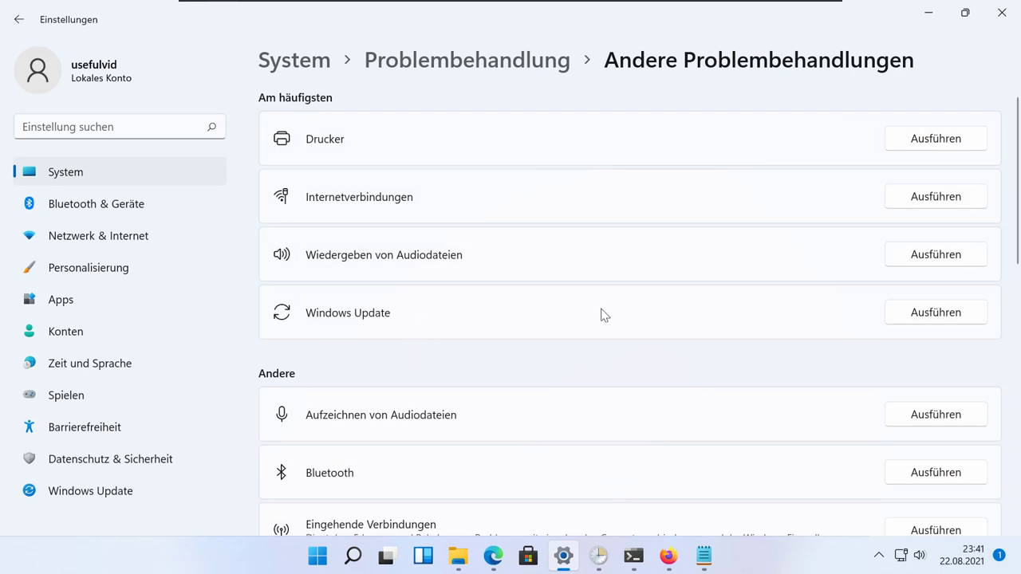
left_click(930, 314)
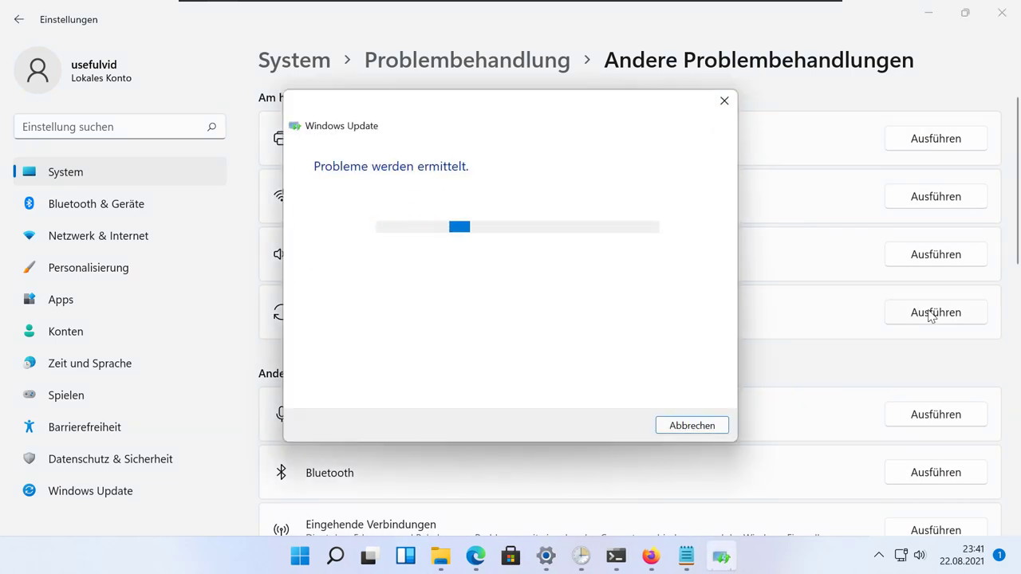